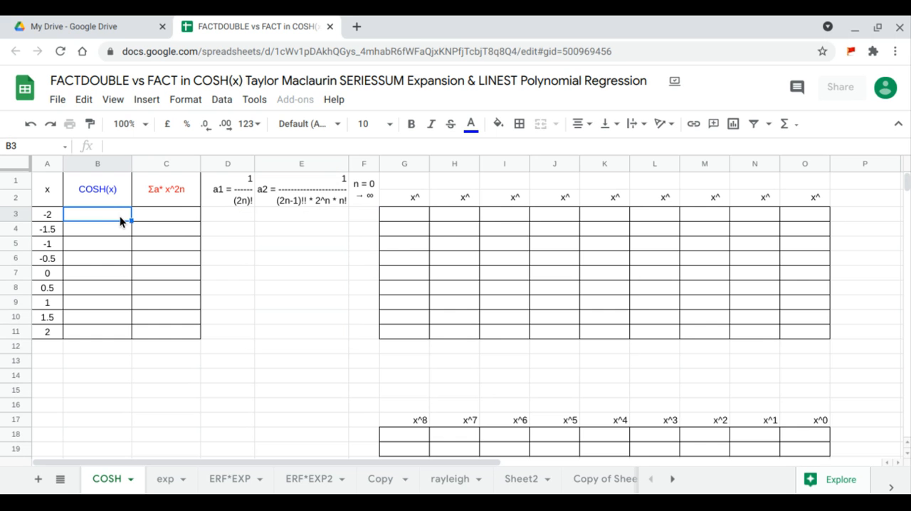
# - Fill the COSH(x) column from B3 with an ARRAYFORMULA that applies COSH to A3:A11
pyautogui.write('=arr')
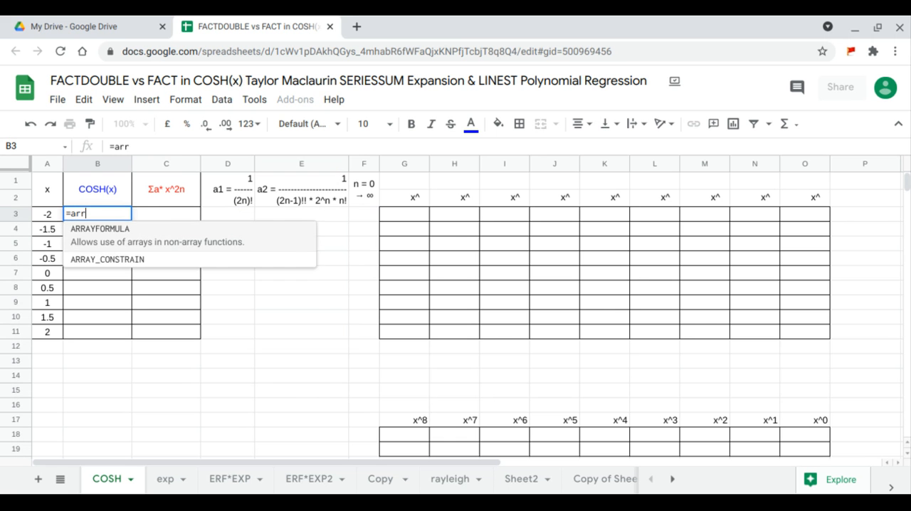
pyautogui.press('Tab')
pyautogui.write('cos')
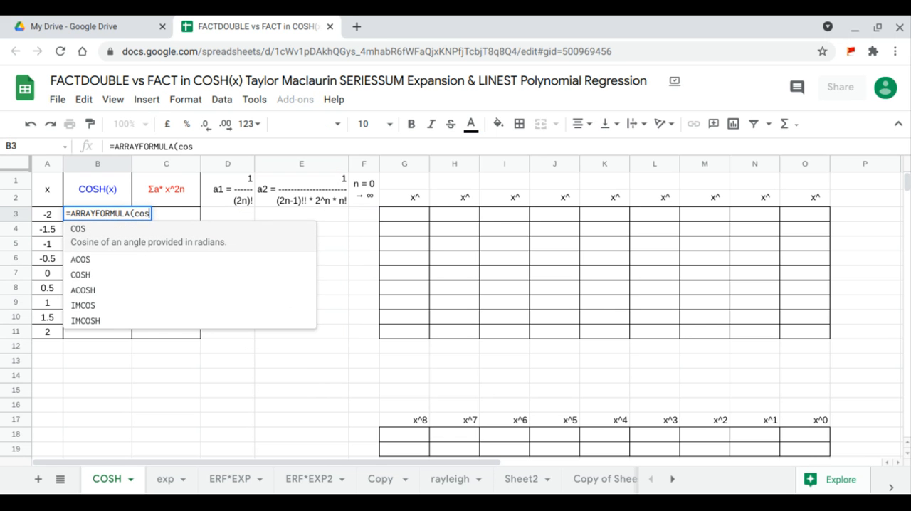
pyautogui.click(94, 273)
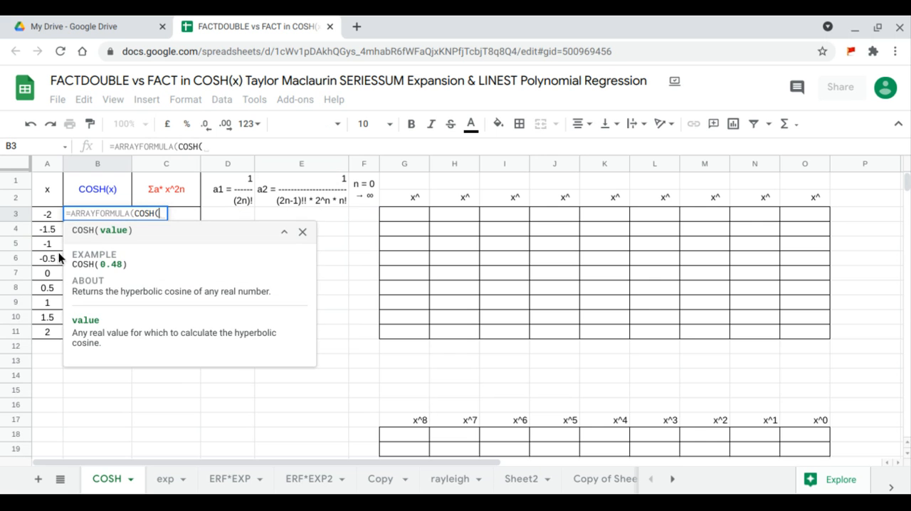
pyautogui.moveTo(52, 215); pyautogui.dragTo(47, 333)
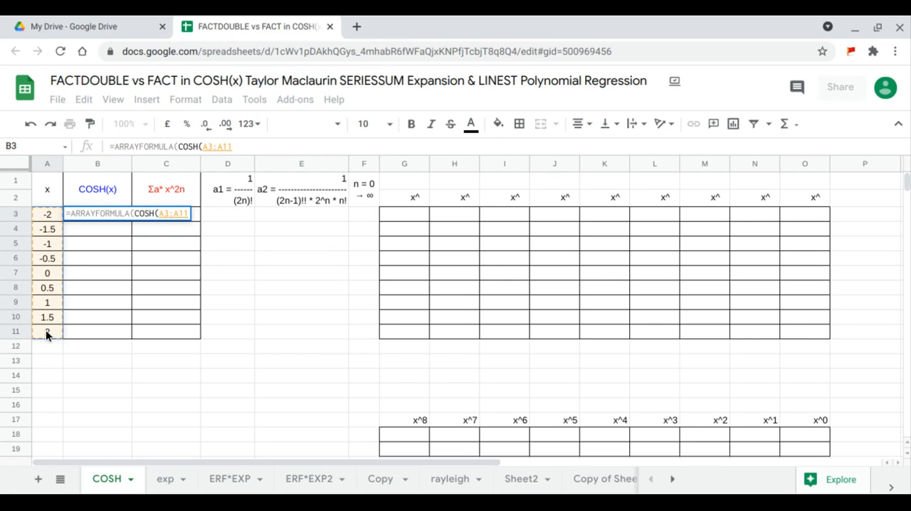
pyautogui.press('Return')
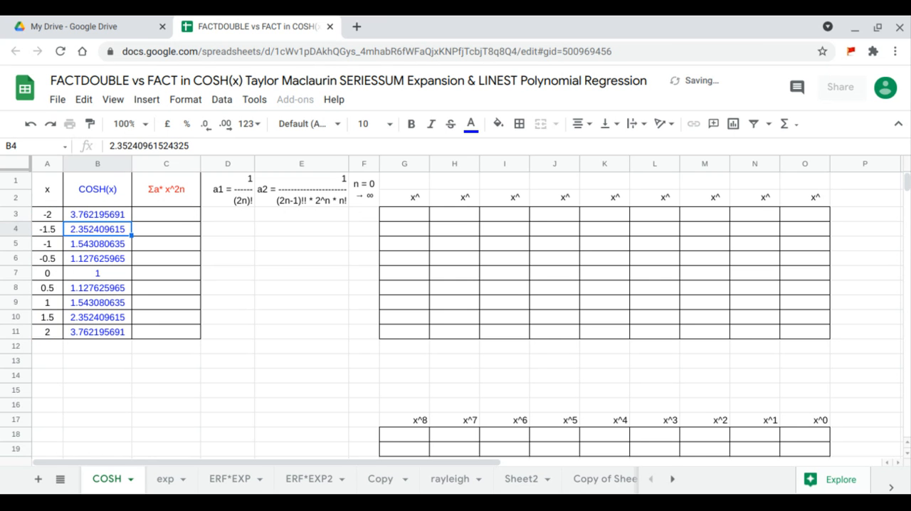
# - Insert a scatter chart from A1:C11 that uses row 1 as headers
pyautogui.moveTo(56, 189); pyautogui.dragTo(163, 332)
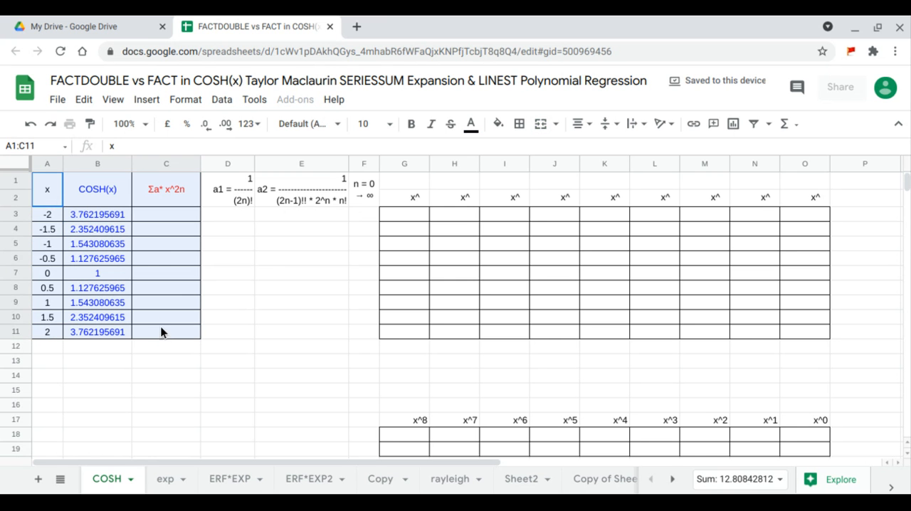
pyautogui.click(150, 101)
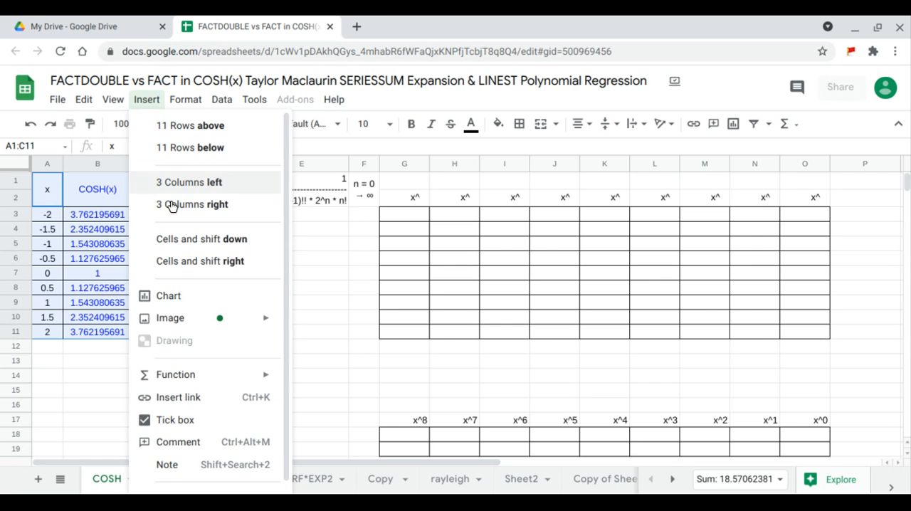
pyautogui.click(187, 299)
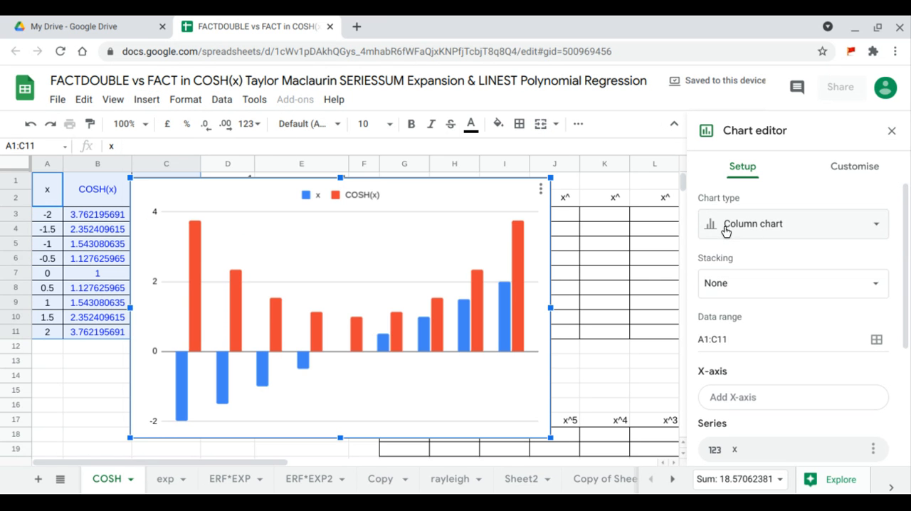
pyautogui.click(725, 230)
pyautogui.scroll(-5, 755, 327)
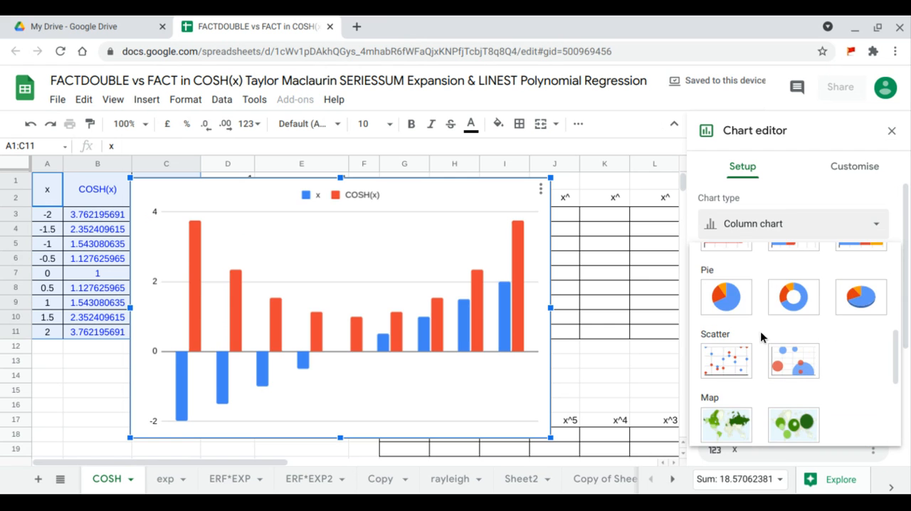
pyautogui.click(743, 379)
pyautogui.scroll(-4, 749, 367)
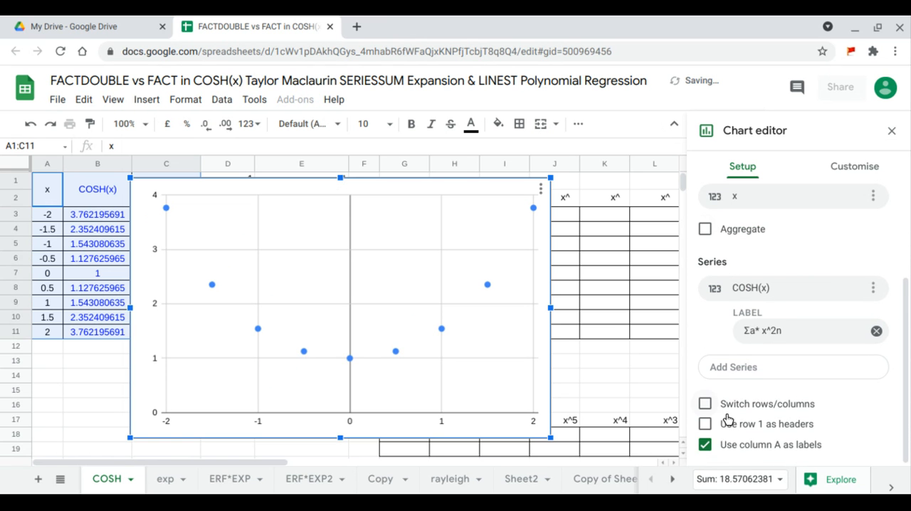
pyautogui.click(704, 424)
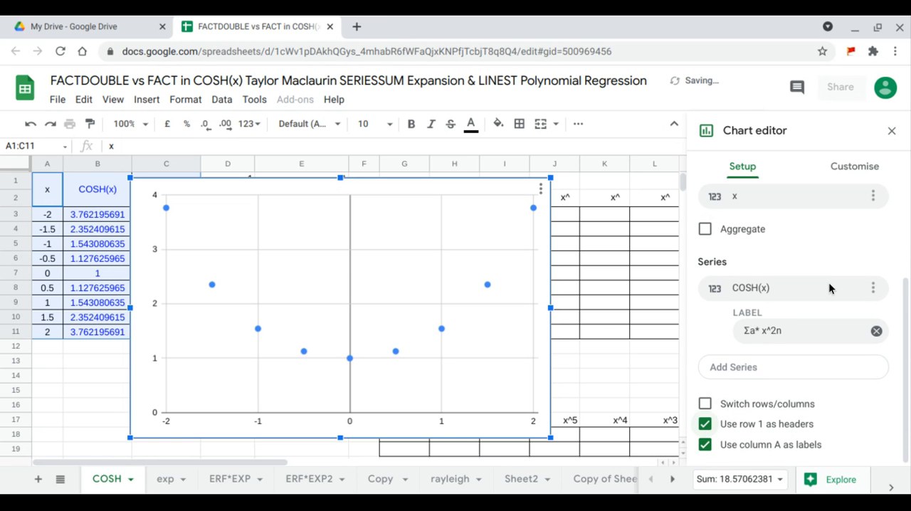
# - Add a polynomial trend line of degree 8 to the chart's COSH(x) series
pyautogui.click(862, 173)
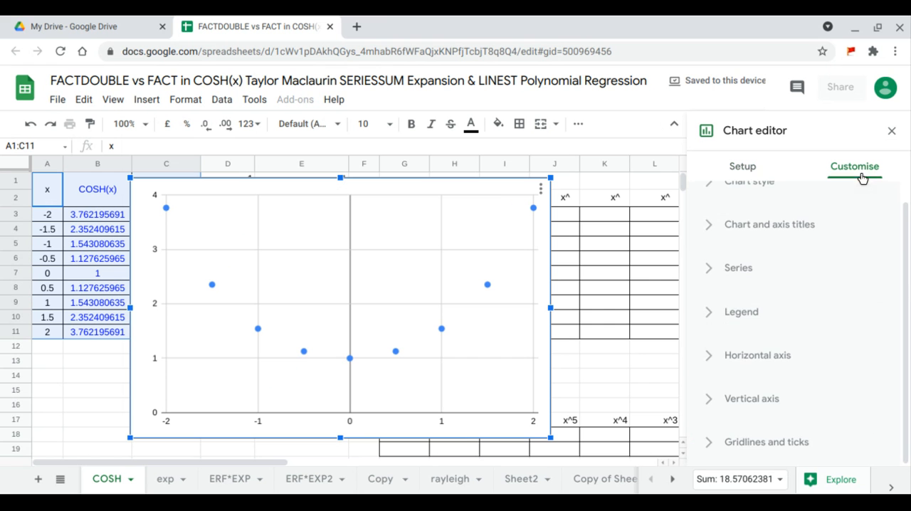
pyautogui.click(740, 268)
pyautogui.scroll(-4, 745, 277)
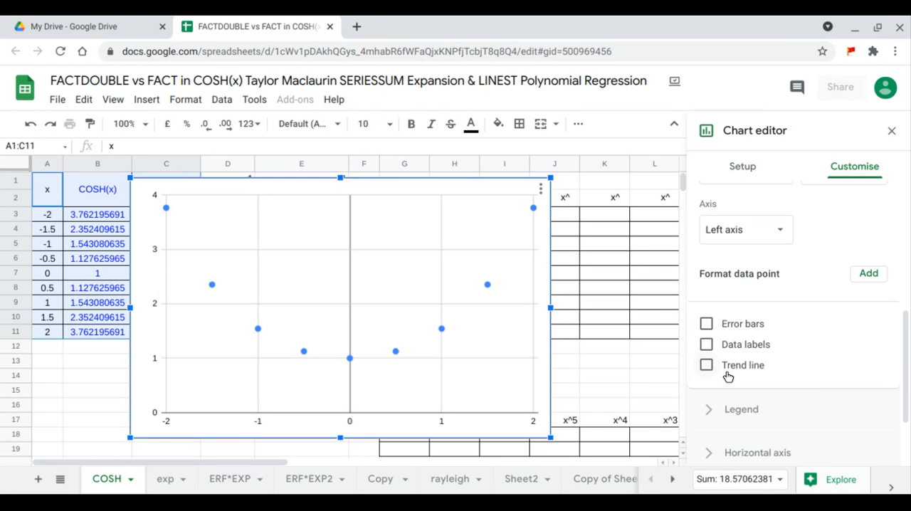
pyautogui.click(706, 365)
pyautogui.scroll(-2, 733, 356)
pyautogui.click(774, 290)
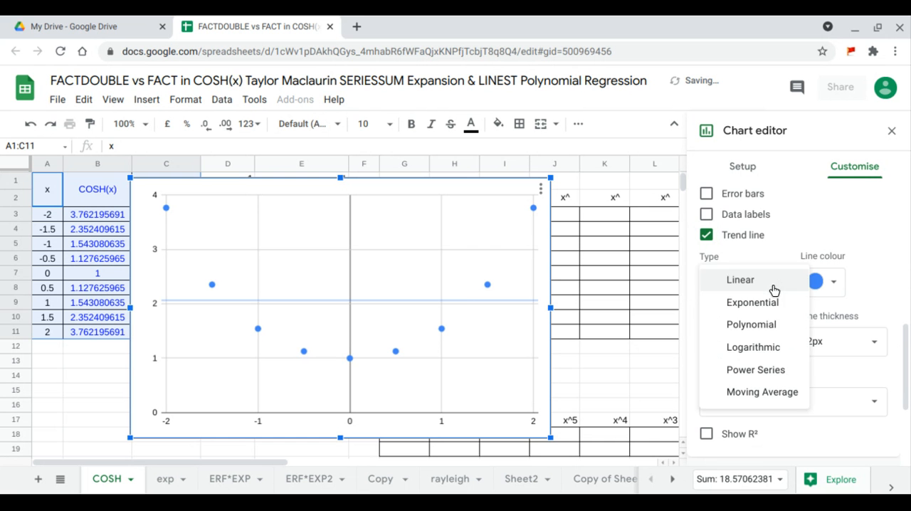
pyautogui.click(714, 327)
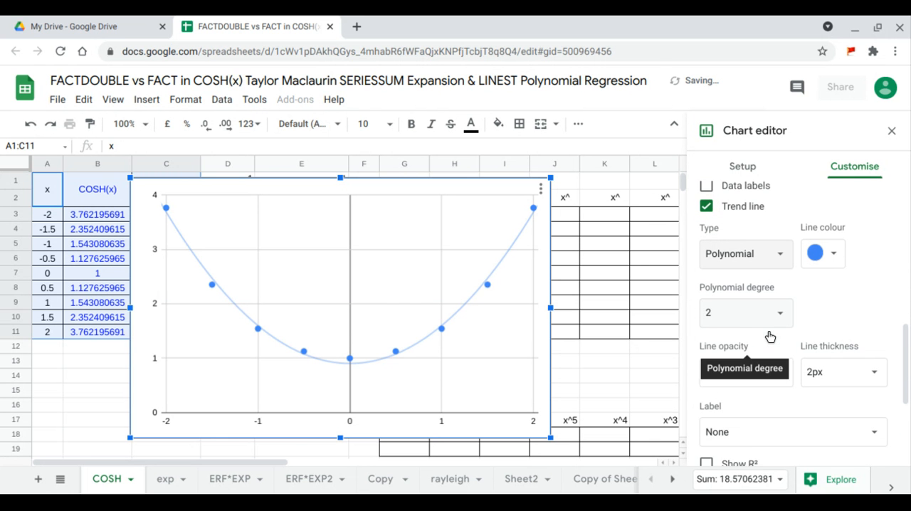
pyautogui.click(780, 313)
pyautogui.click(733, 432)
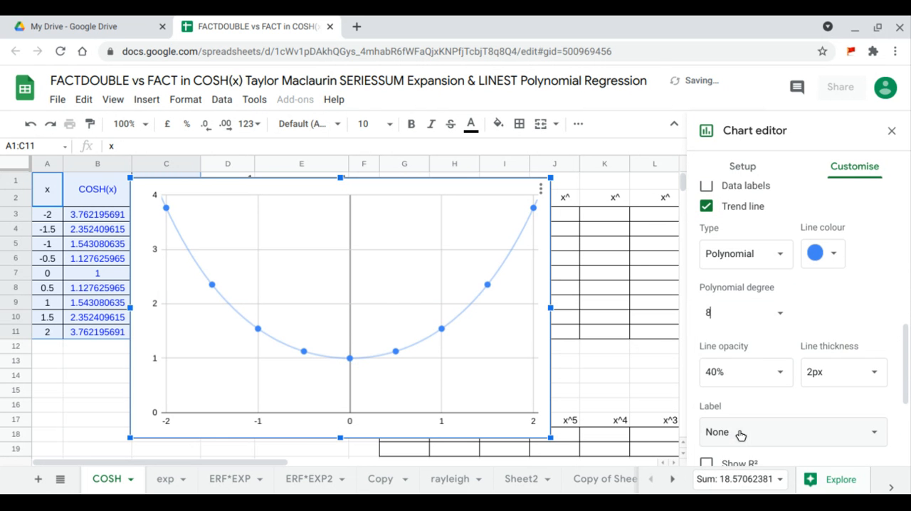
# - Label the chart's trend line with its equation
pyautogui.scroll(-2, 787, 335)
pyautogui.click(788, 337)
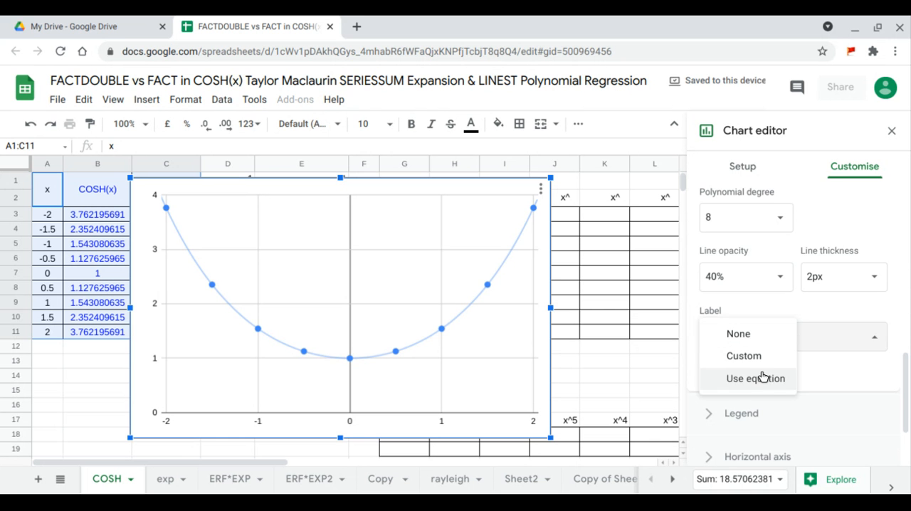
pyautogui.click(763, 378)
# - Set the chart's legend position to Bottom and close the chart editor
pyautogui.scroll(-2, 769, 370)
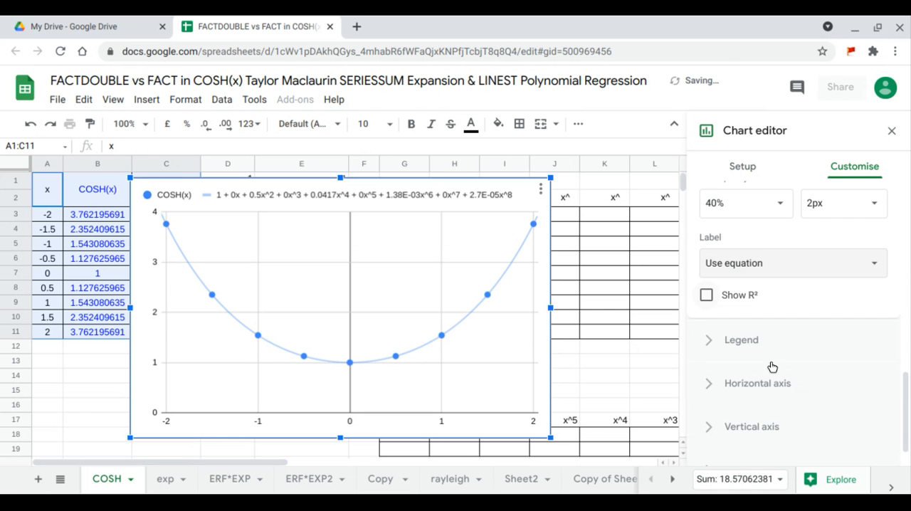
pyautogui.click(769, 330)
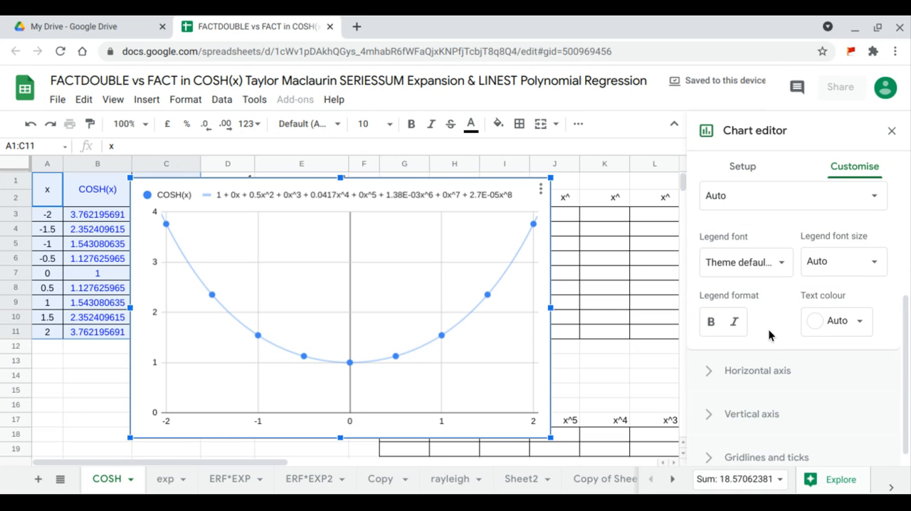
pyautogui.scroll(1, 767, 313)
pyautogui.click(764, 284)
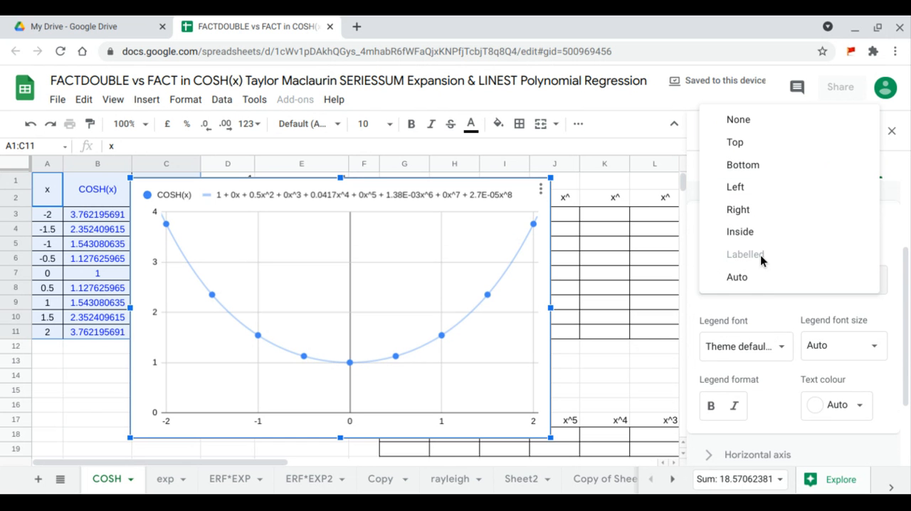
pyautogui.click(743, 166)
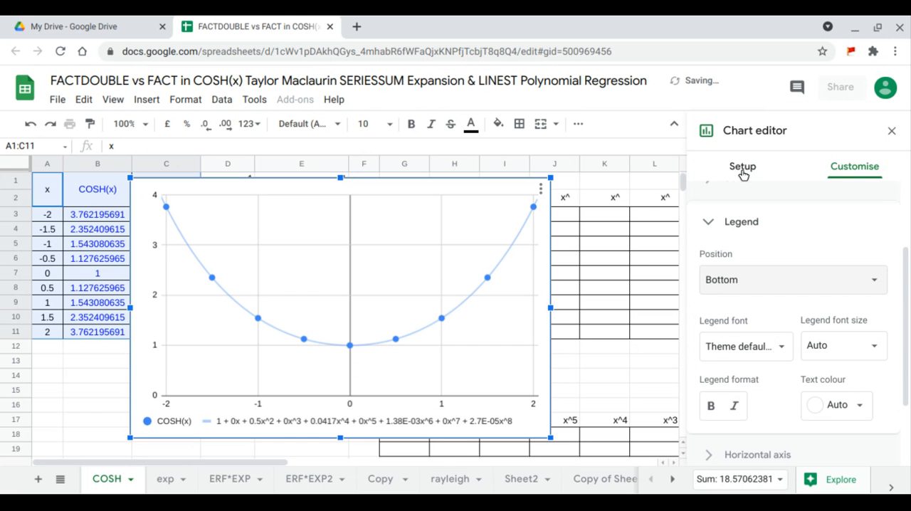
pyautogui.click(893, 135)
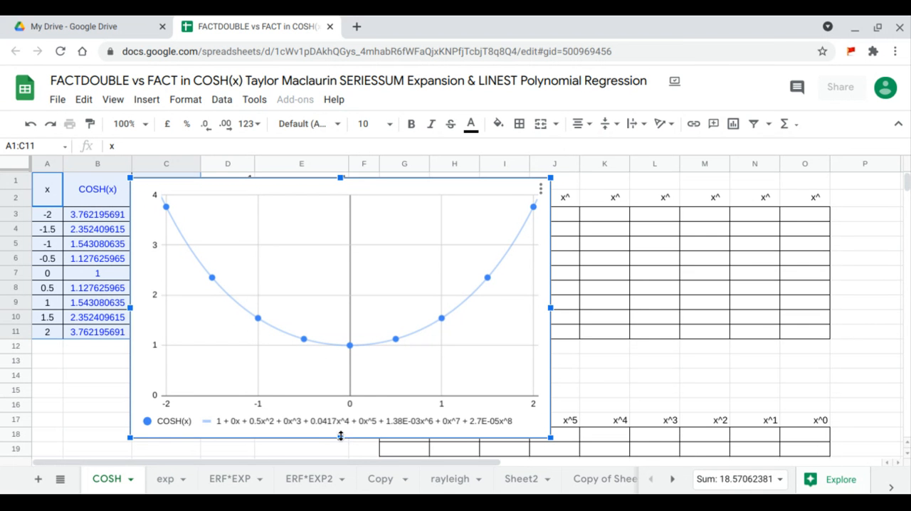
# - Make the chart slightly shorter, move it over columns G to O above row 17, and widen it slightly
pyautogui.moveTo(341, 437); pyautogui.dragTo(342, 414)
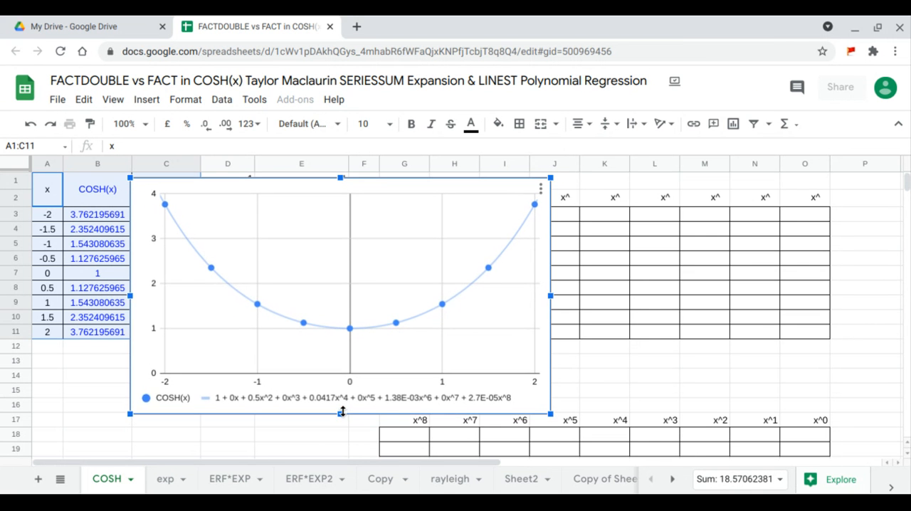
pyautogui.moveTo(340, 308); pyautogui.dragTo(576, 299)
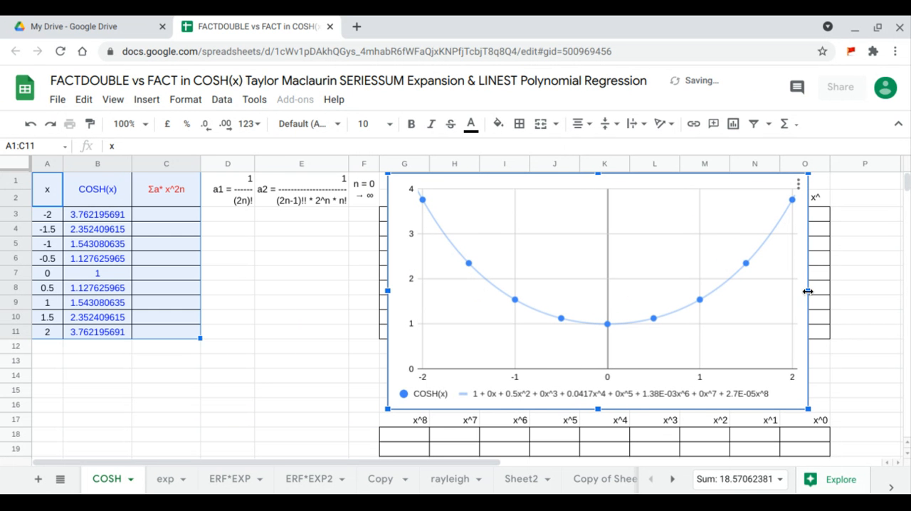
pyautogui.moveTo(807, 291); pyautogui.dragTo(821, 290)
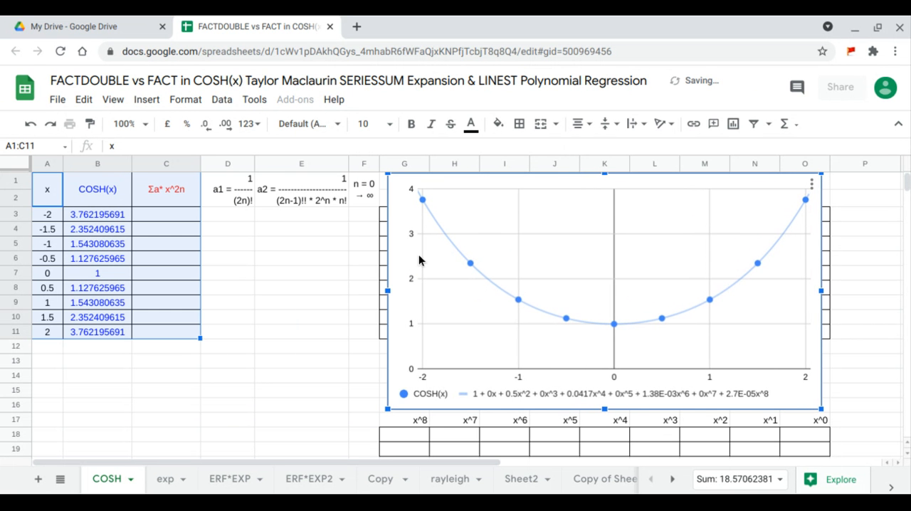
pyautogui.click(181, 214)
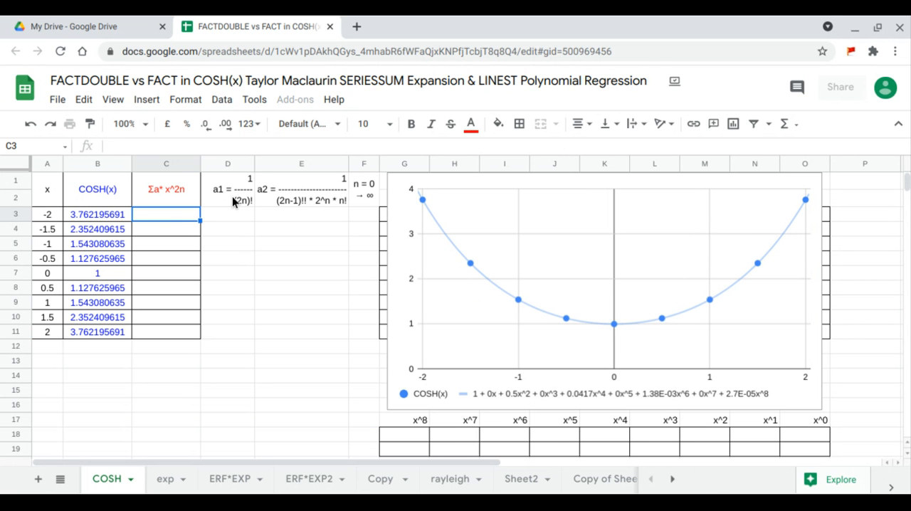
pyautogui.moveTo(232, 195); pyautogui.dragTo(235, 303)
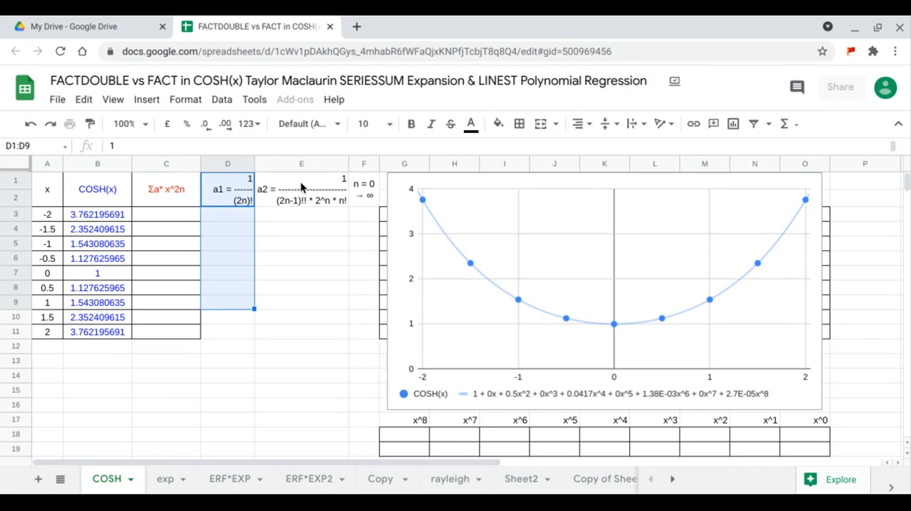
pyautogui.moveTo(306, 176); pyautogui.dragTo(306, 321)
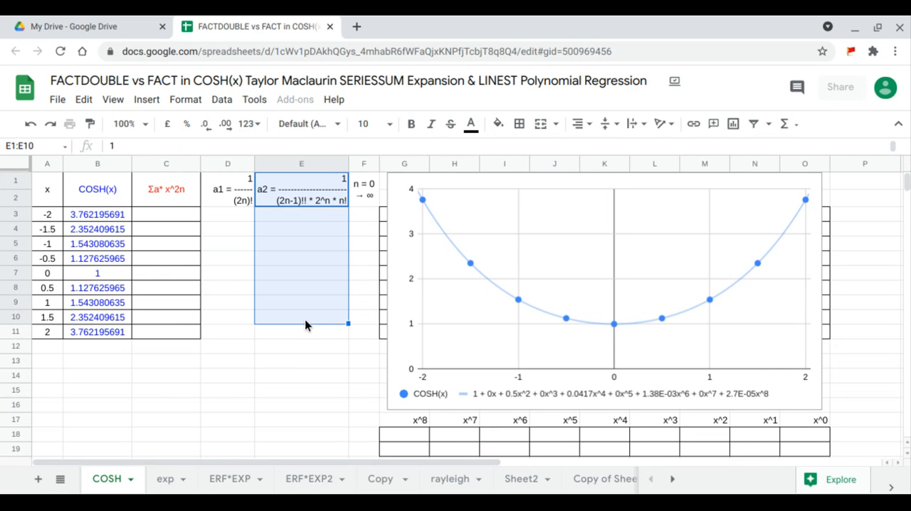
# - Enter 0 in F3 as the starting value of the n column
pyautogui.click(364, 217)
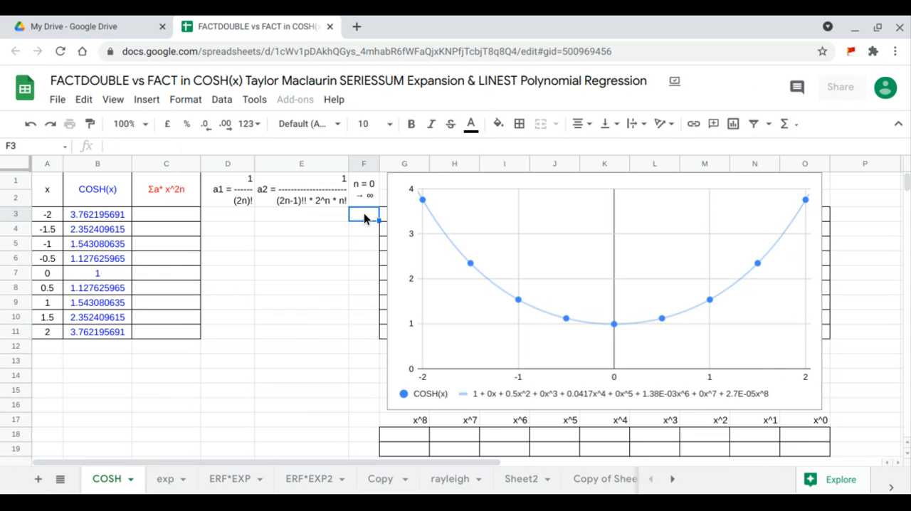
pyautogui.write('0')
pyautogui.press('Return')
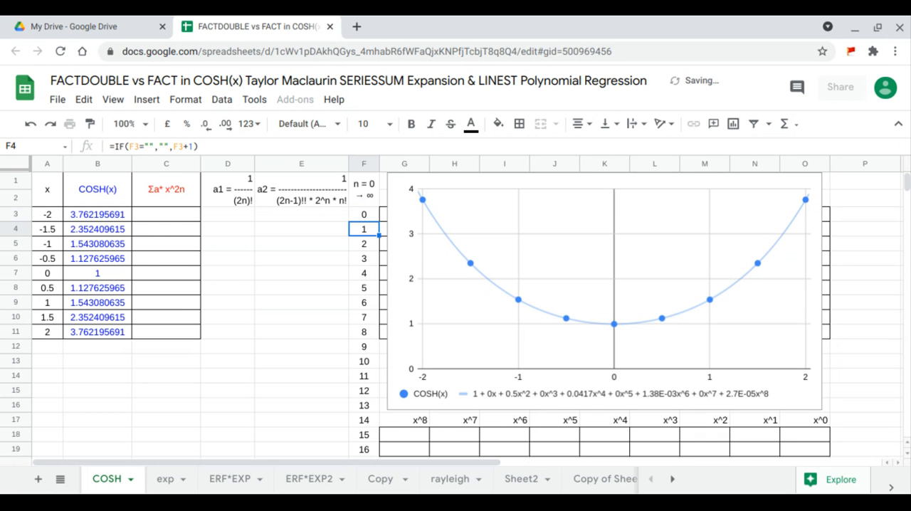
# - Start an array formula in E3 that divides 1 by the double factorial: =ARRAYFORMULA(1/(FACTDOUBLE(2*F3:F19-1)
pyautogui.click(328, 221)
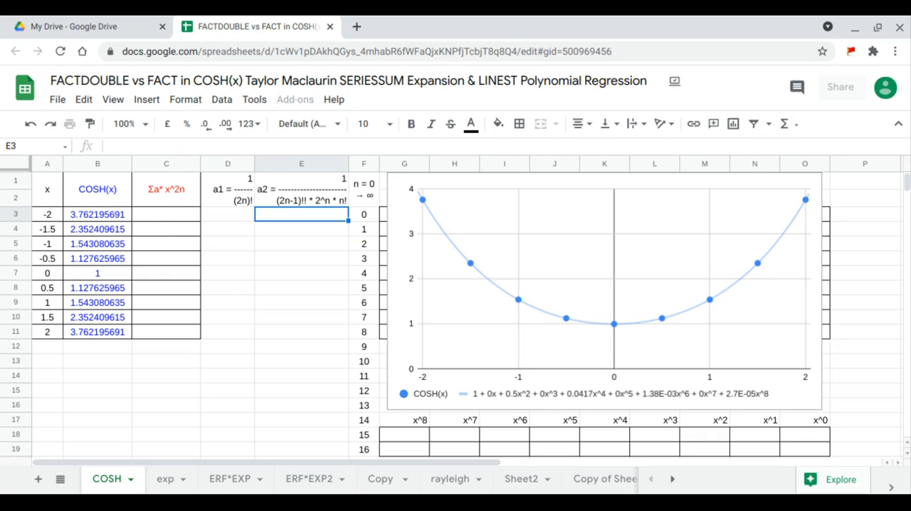
pyautogui.write('=ARRAYFORMULA(')
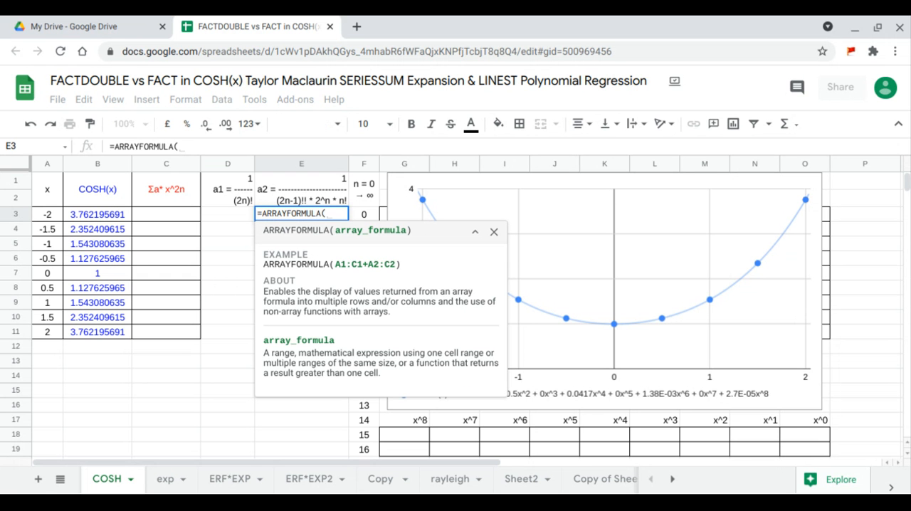
pyautogui.write('1/(')
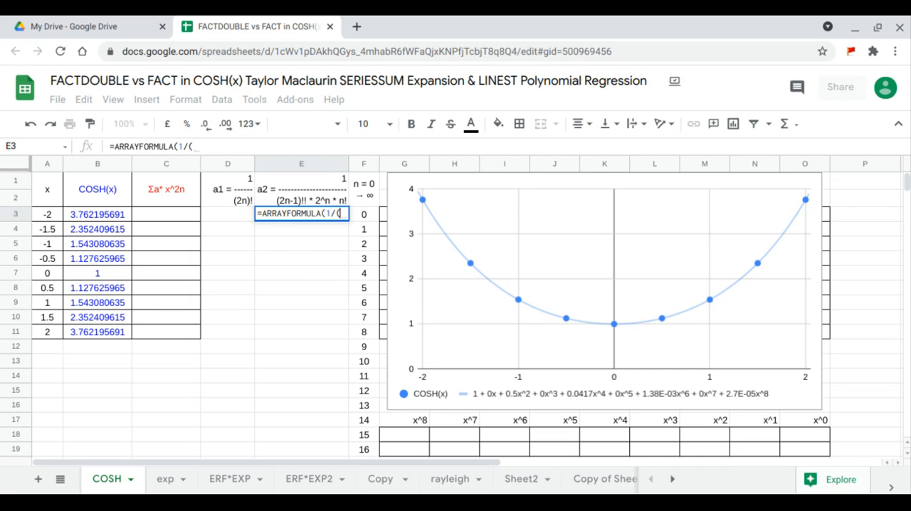
pyautogui.write('fa')
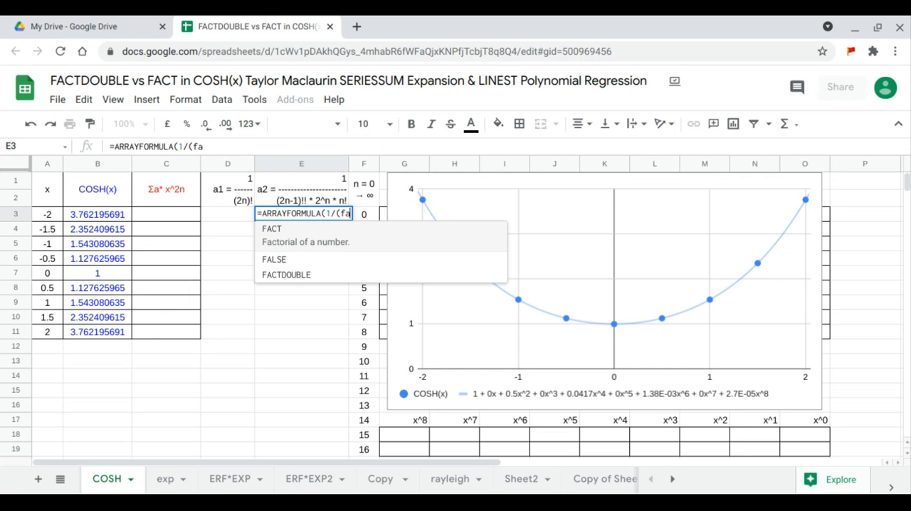
pyautogui.click(316, 273)
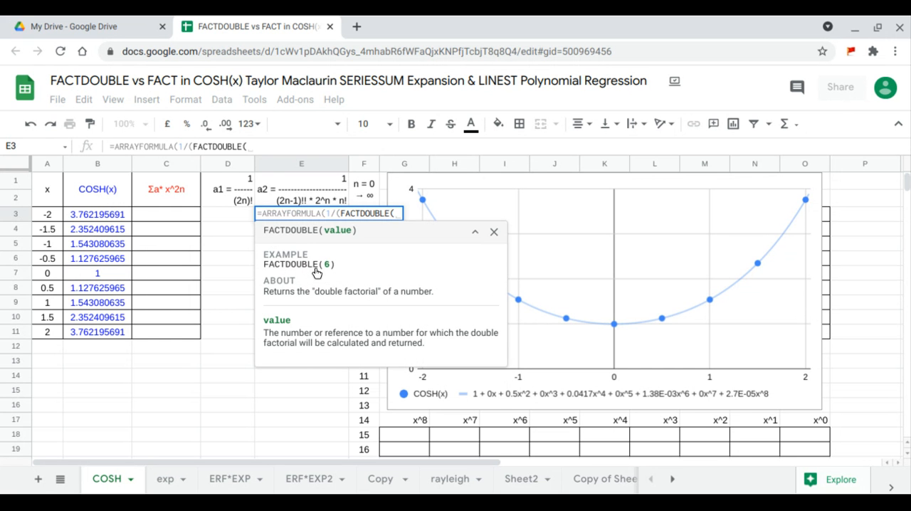
pyautogui.write('2*')
pyautogui.moveTo(361, 451); pyautogui.dragTo(370, 220)
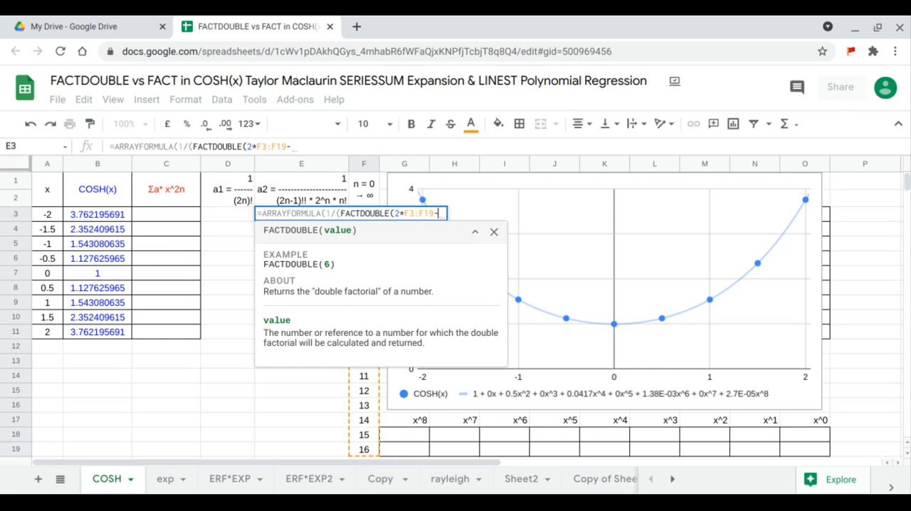
pyautogui.write('-1)')
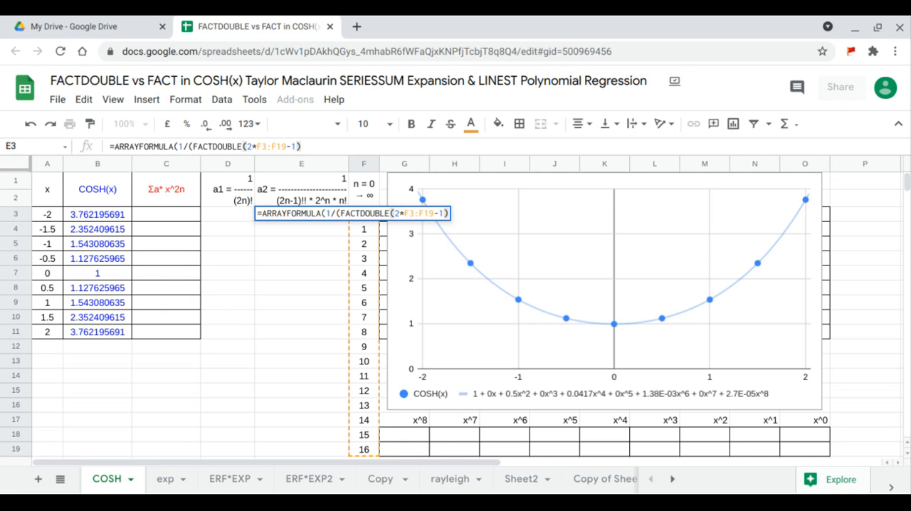
pyautogui.write('*')
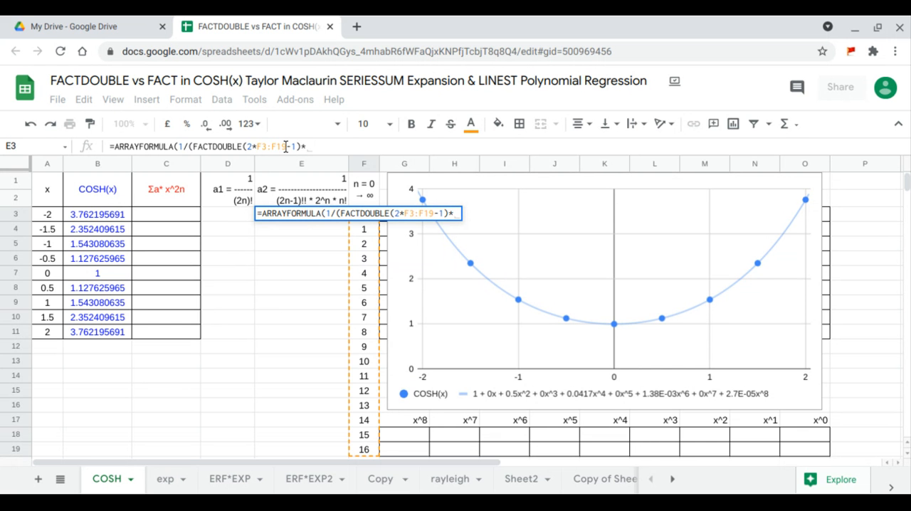
# - Extend the denominator of the E3 formula with the power-of-two factor *2^F3:F19
pyautogui.moveTo(286, 146); pyautogui.dragTo(267, 147)
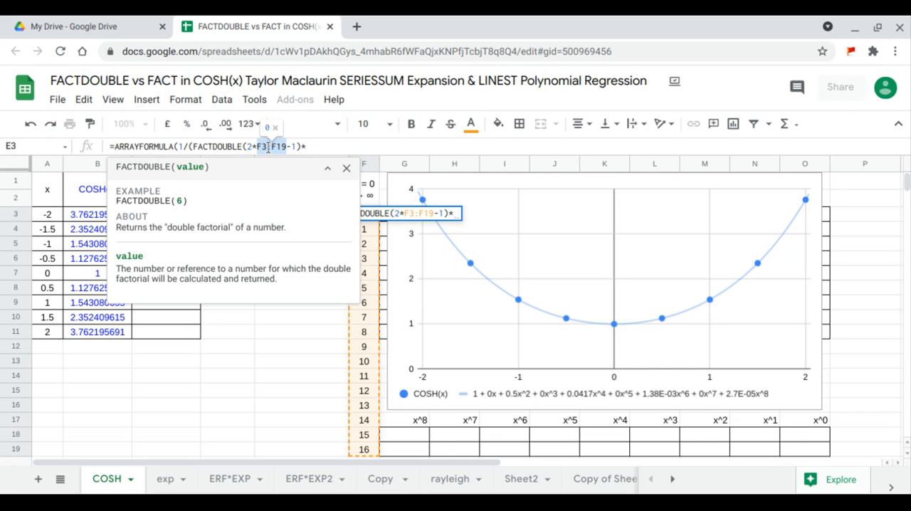
pyautogui.click(314, 147)
pyautogui.write('2')
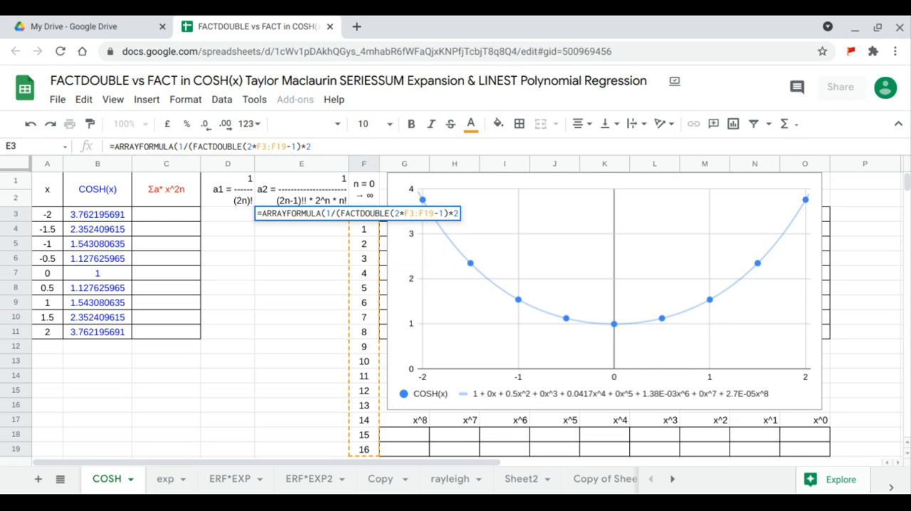
pyautogui.write('^')
pyautogui.click(334, 145)
pyautogui.write('F3:F19')
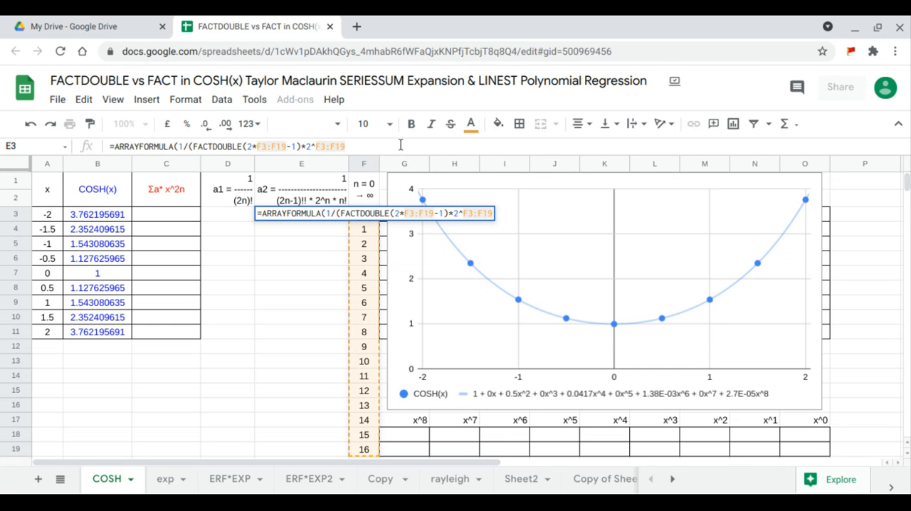
pyautogui.write('*')
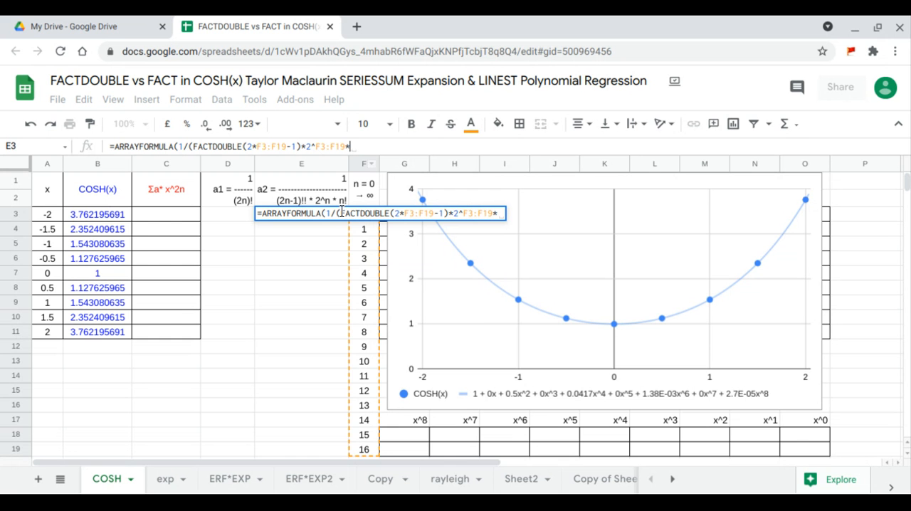
pyautogui.write('fa')
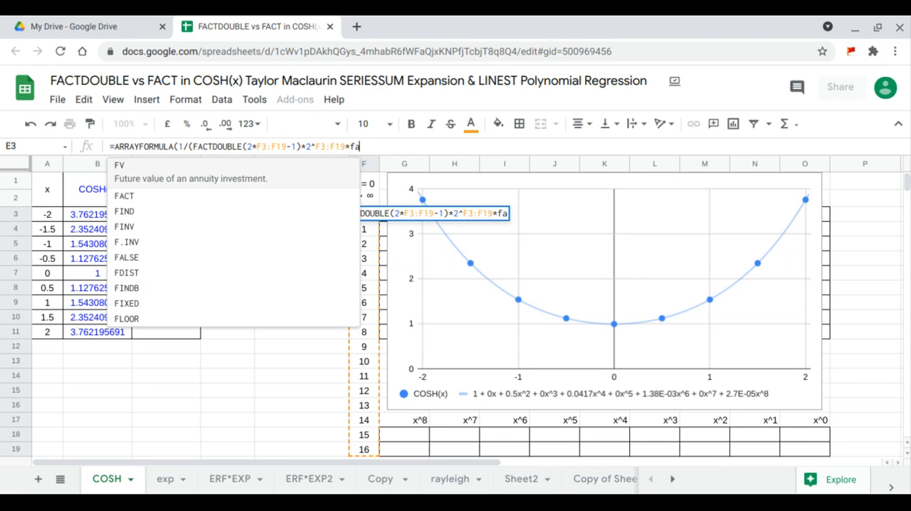
# - Complete the E3 formula's denominator with *FACT(F3:F19) and enter the formula to fill the a2 column
pyautogui.click(252, 174)
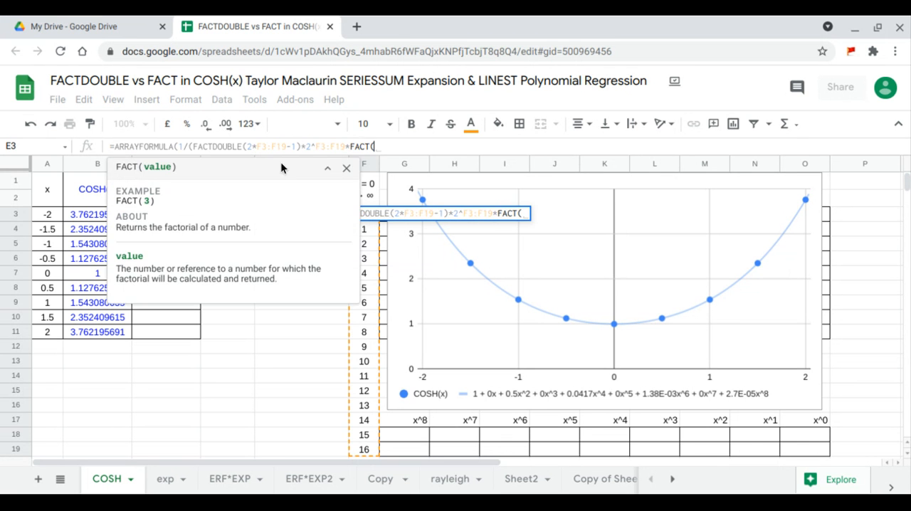
pyautogui.click(393, 147)
pyautogui.click(393, 147)
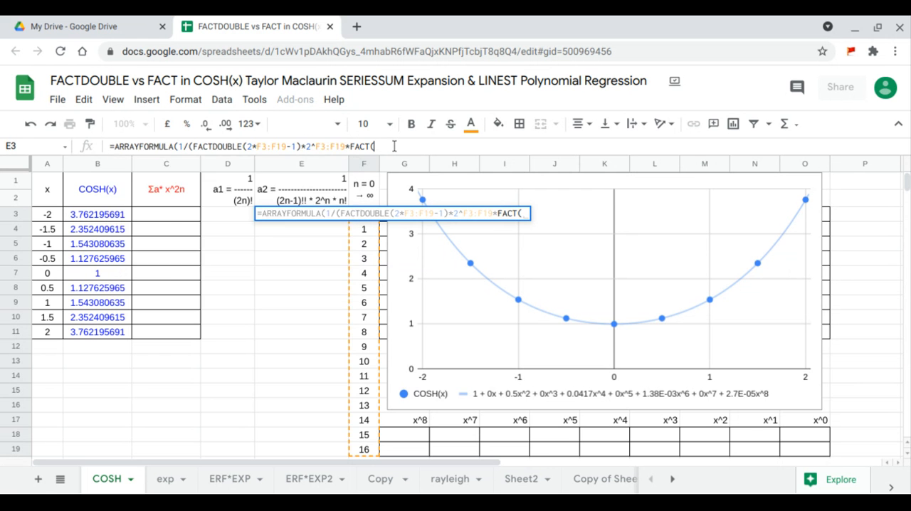
pyautogui.write('F3:F19')
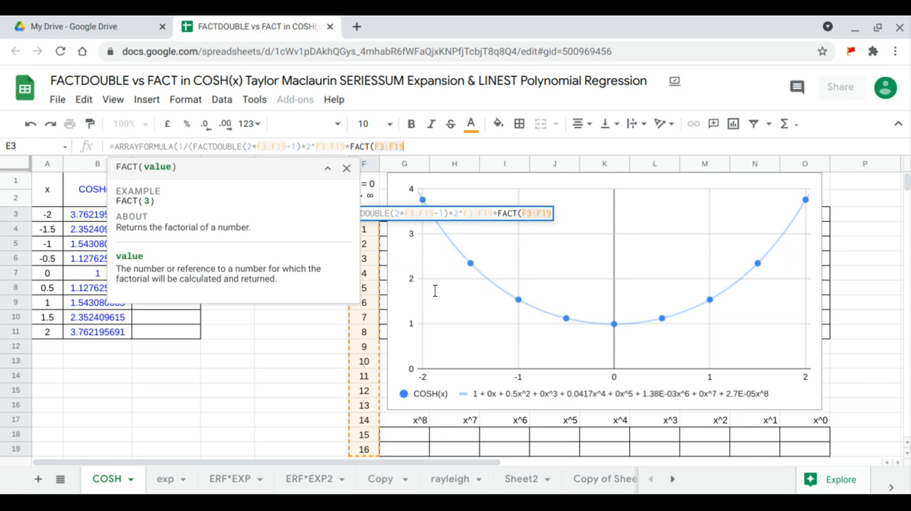
pyautogui.write(')')
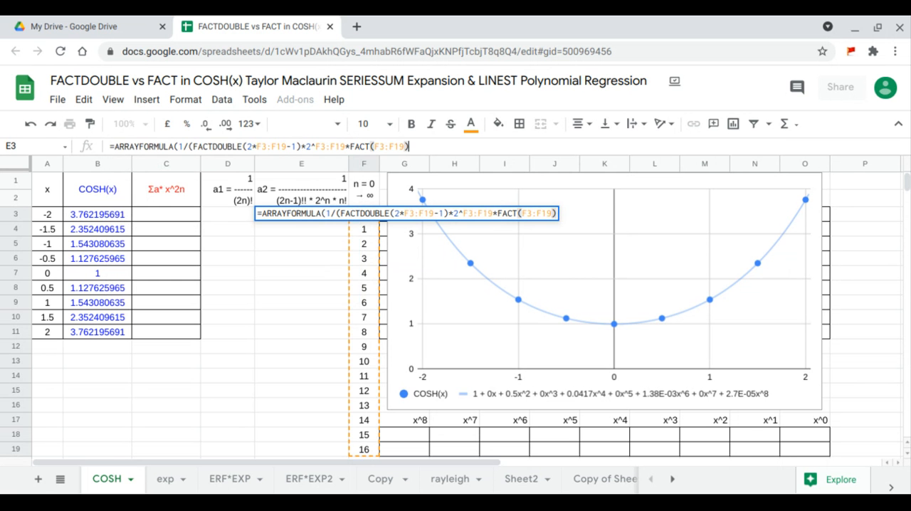
pyautogui.press('Return')
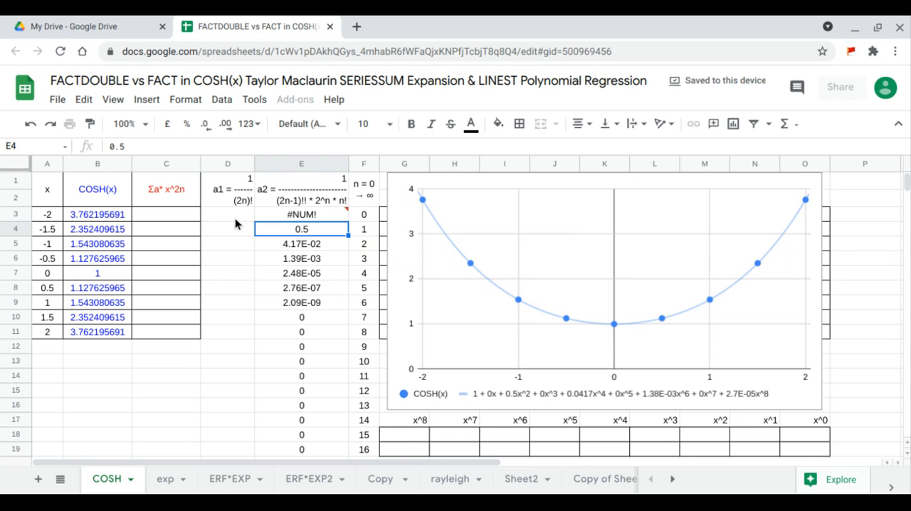
# - Enter =ARRAYFORMULA(1/FACT(2*F3:F19)) in D3 to compute the a1 coefficients
pyautogui.click(235, 217)
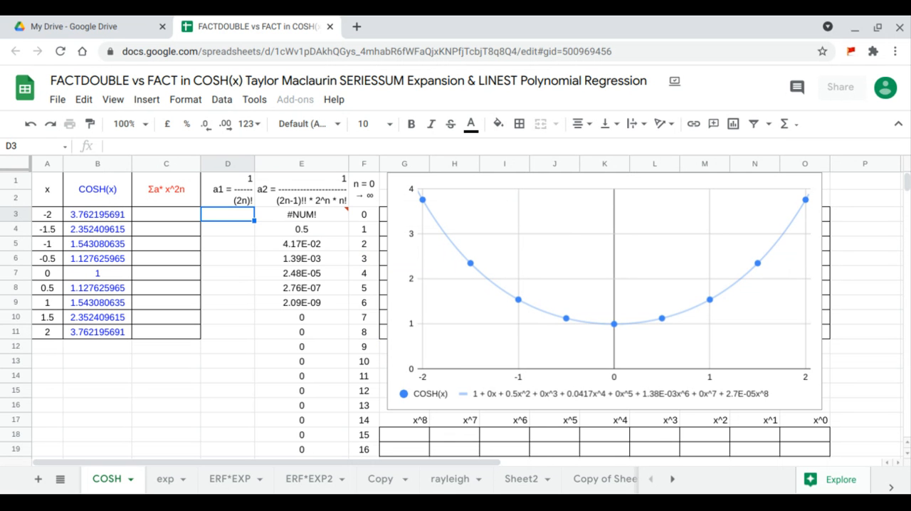
pyautogui.write('=arr')
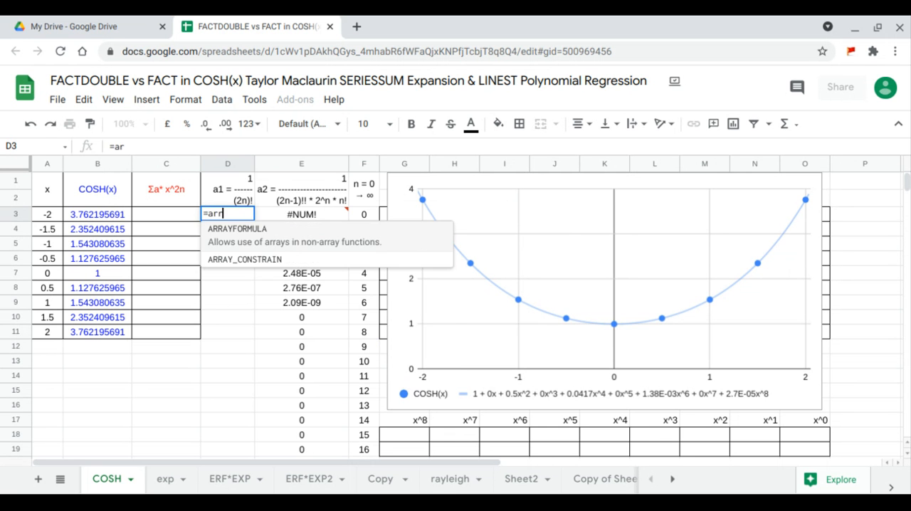
pyautogui.press('Tab')
pyautogui.write('1/')
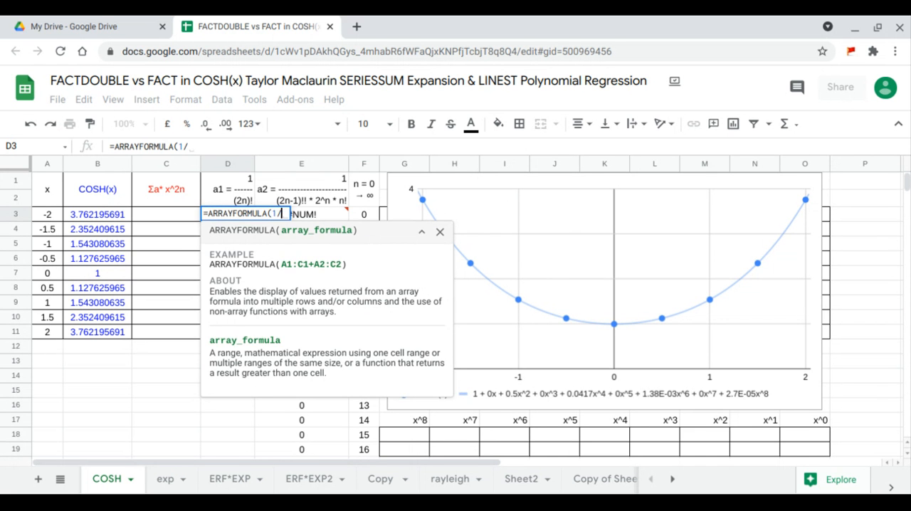
pyautogui.write('fact(2')
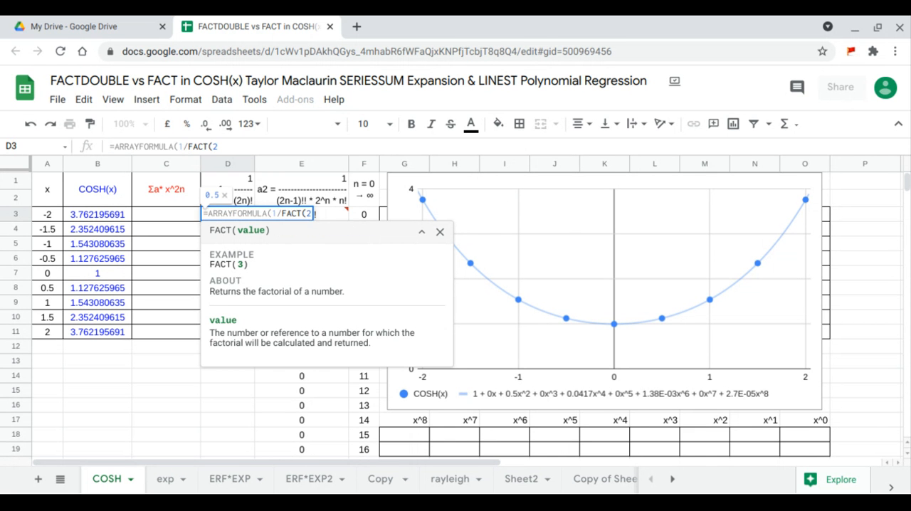
pyautogui.write('*')
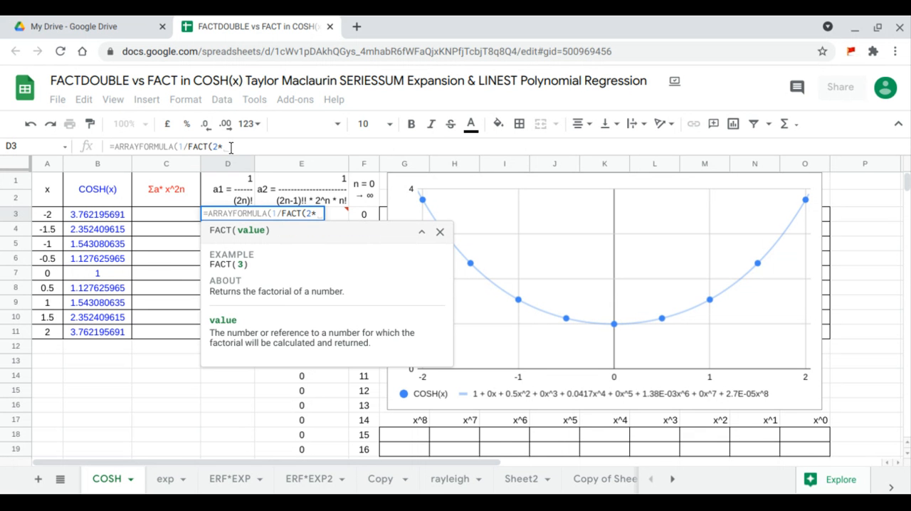
pyautogui.click(232, 146)
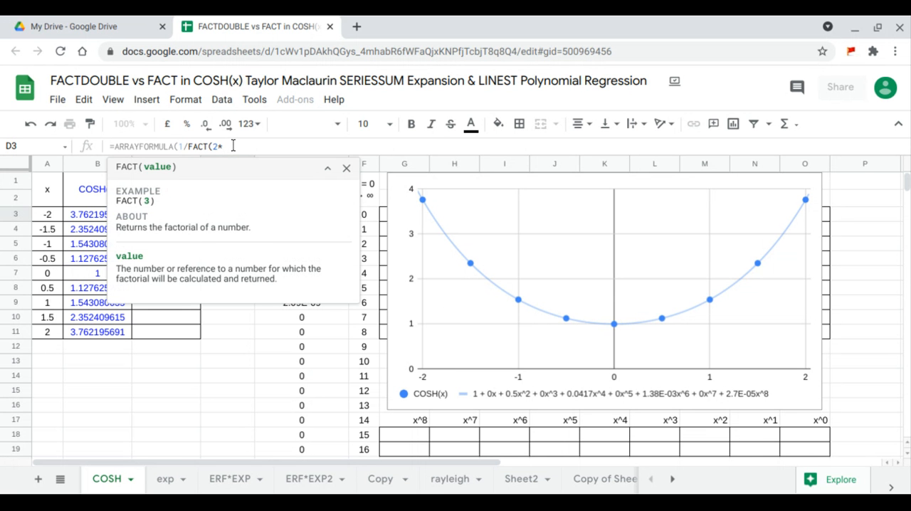
pyautogui.write('F3:F19')
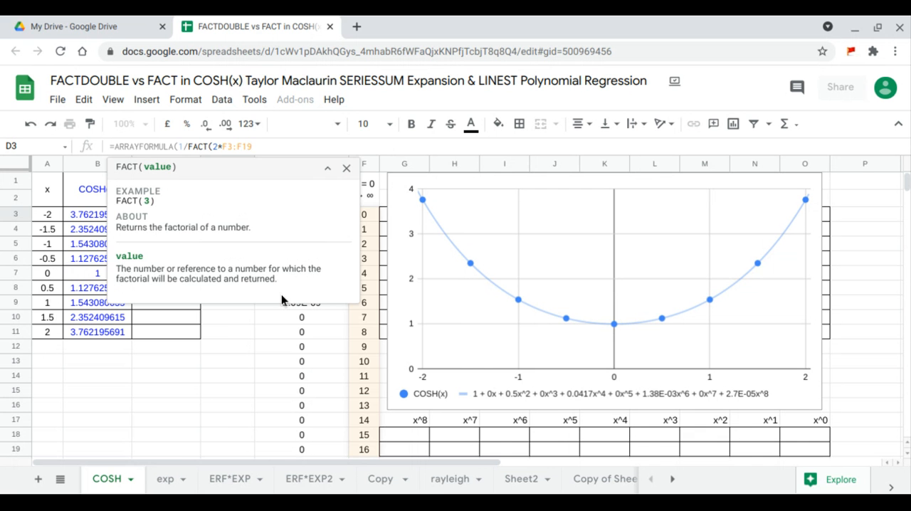
pyautogui.press('Return')
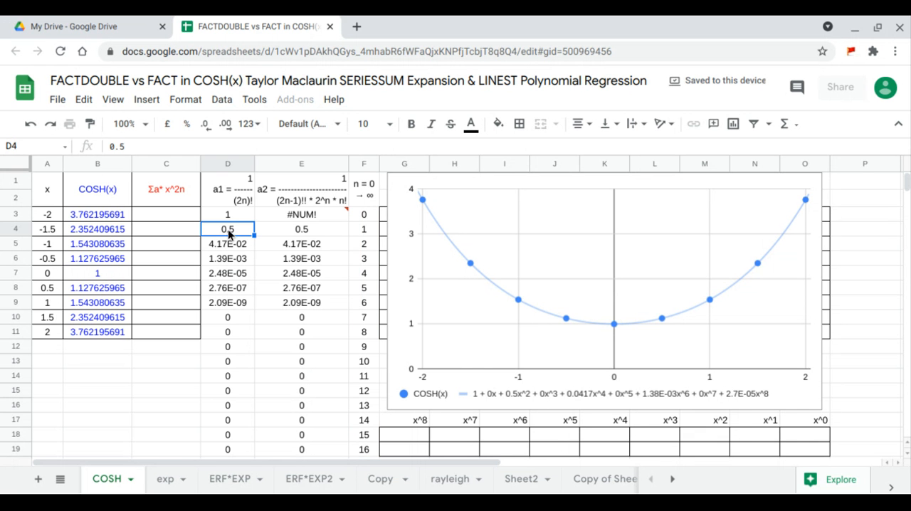
# - Wrap the division in E3's array formula in an IF function with 1 as the value if true, leaving the condition empty
pyautogui.moveTo(231, 229); pyautogui.dragTo(287, 331)
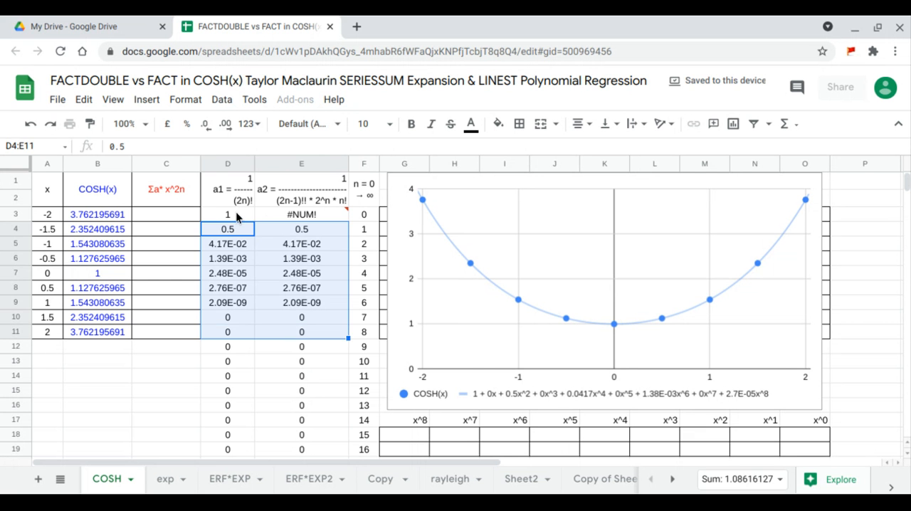
pyautogui.moveTo(236, 212); pyautogui.dragTo(294, 211)
pyautogui.click(301, 221)
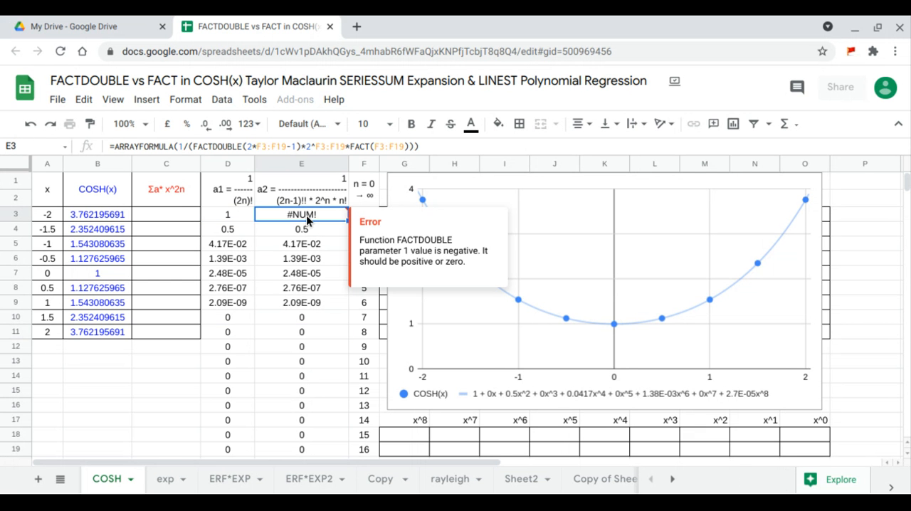
pyautogui.click(177, 147)
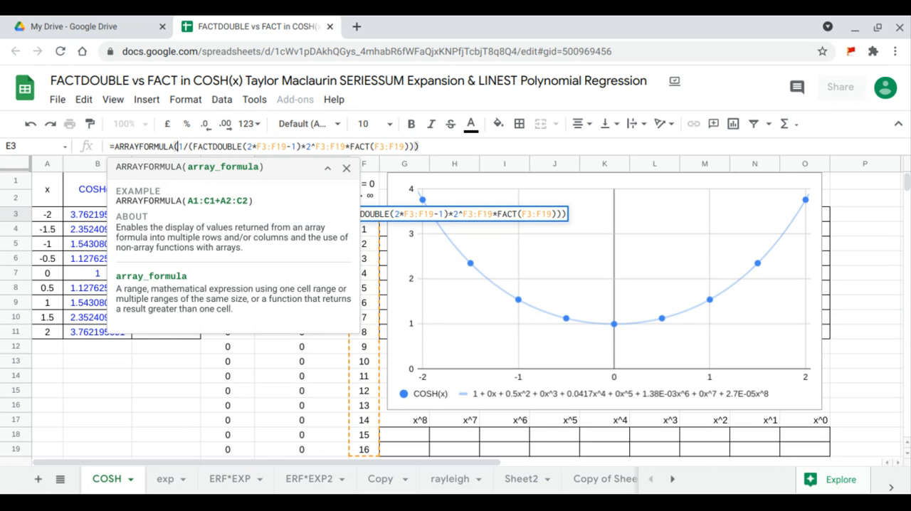
pyautogui.write('I')
pyautogui.write('F(,')
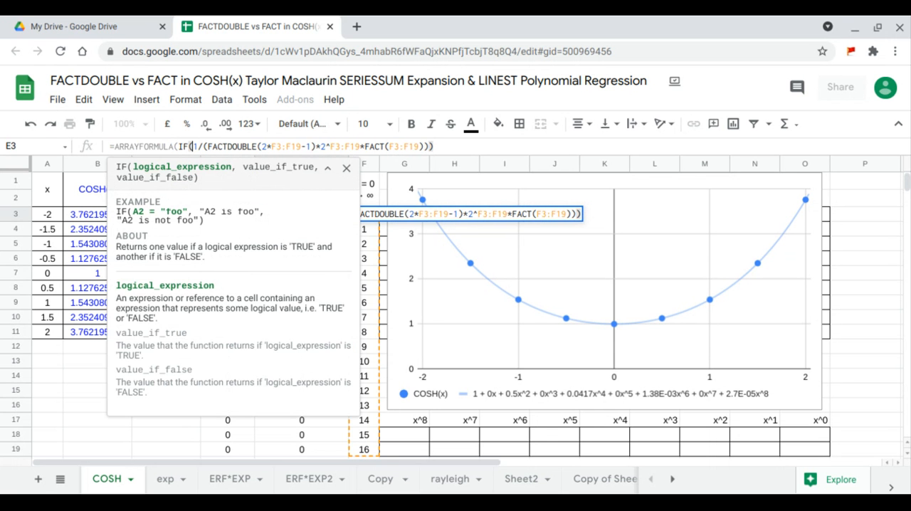
pyautogui.write('1,')
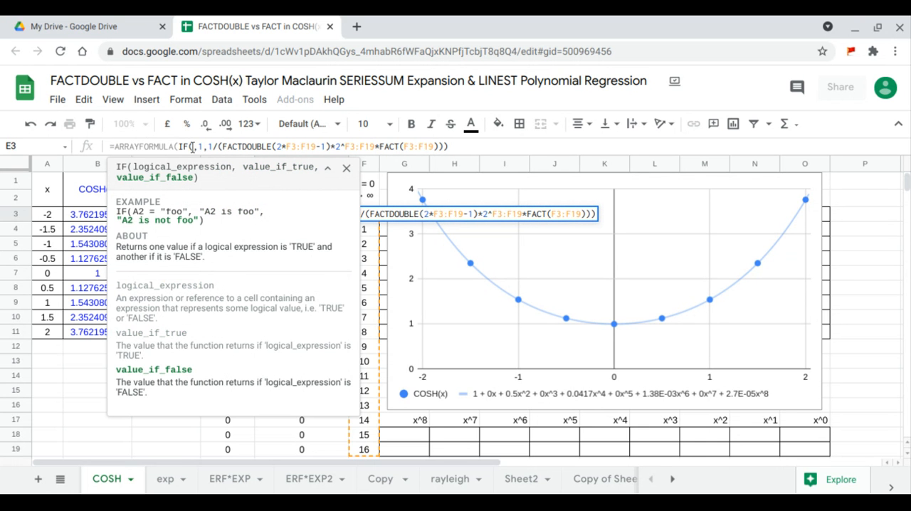
# - Set the IF condition in E3 to F3:F19=0 and enter the formula
pyautogui.click(193, 148)
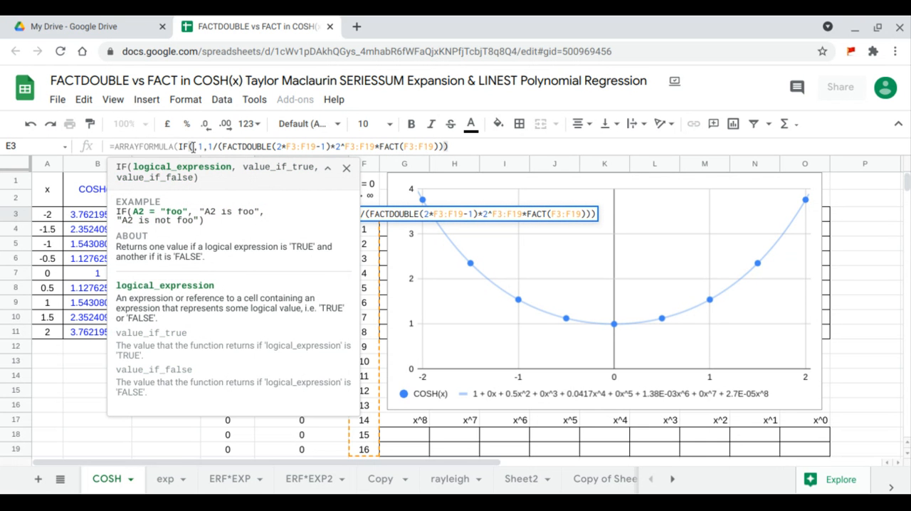
pyautogui.write('F3:F19')
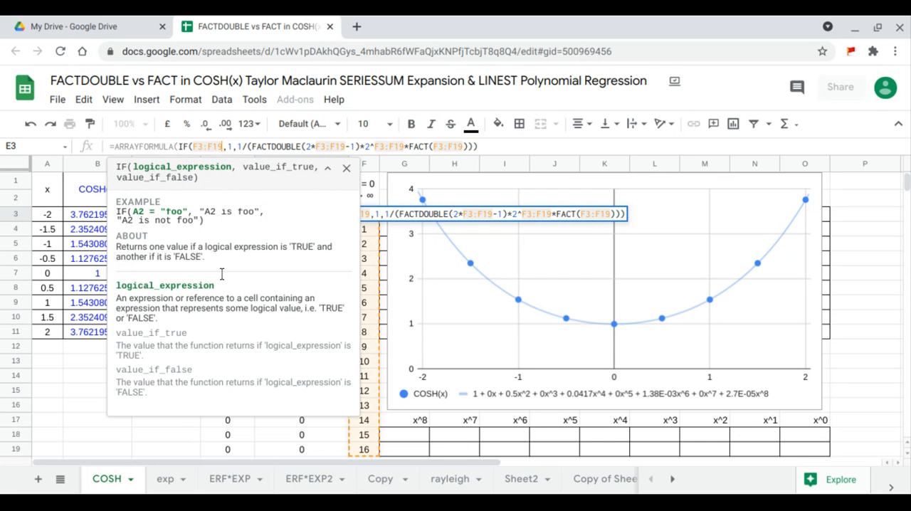
pyautogui.write('=')
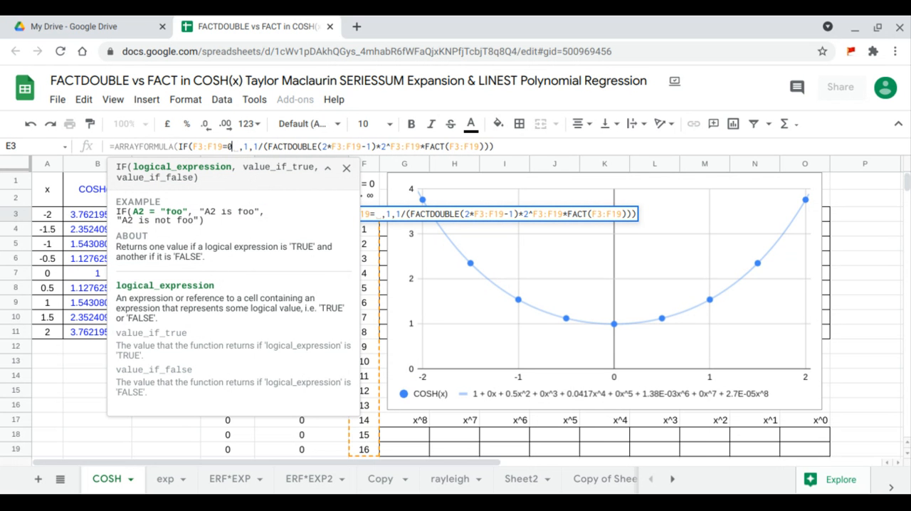
pyautogui.write('0')
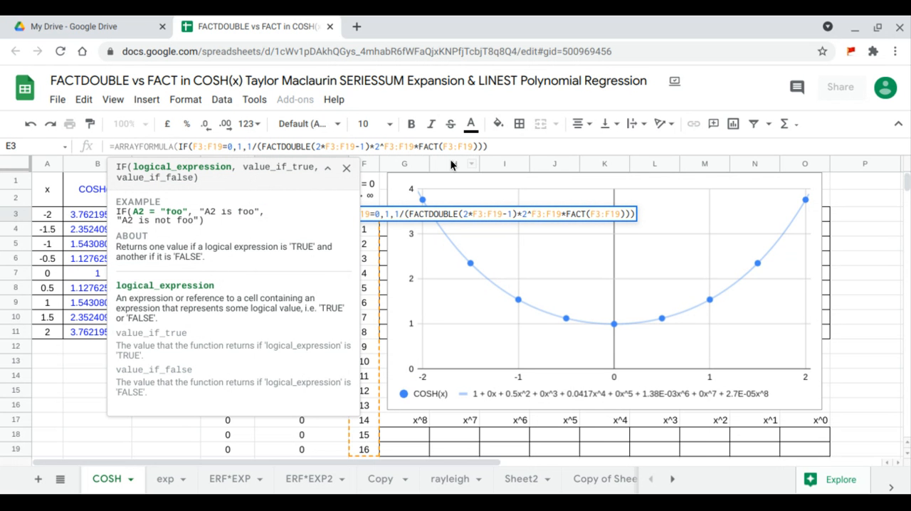
pyautogui.click(491, 146)
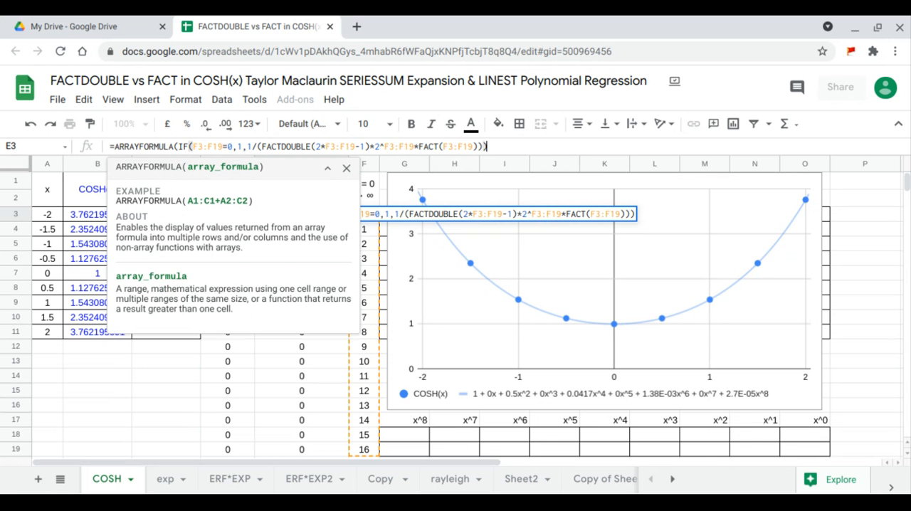
pyautogui.press('Return')
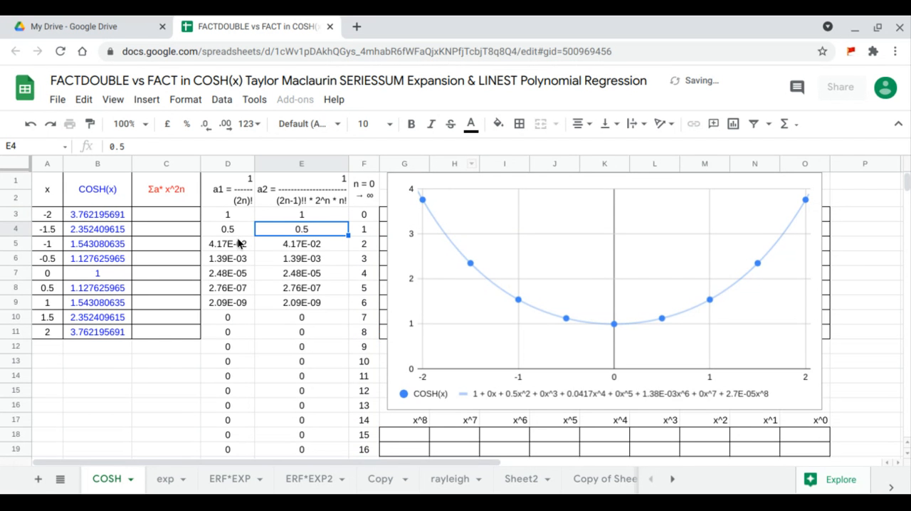
# - Start the formula =ARRAYFORMULA(SERIESSUM(A3:A11, in C3, using the x column as the series input
pyautogui.moveTo(228, 215); pyautogui.dragTo(292, 376)
pyautogui.moveTo(289, 418); pyautogui.dragTo(290, 447)
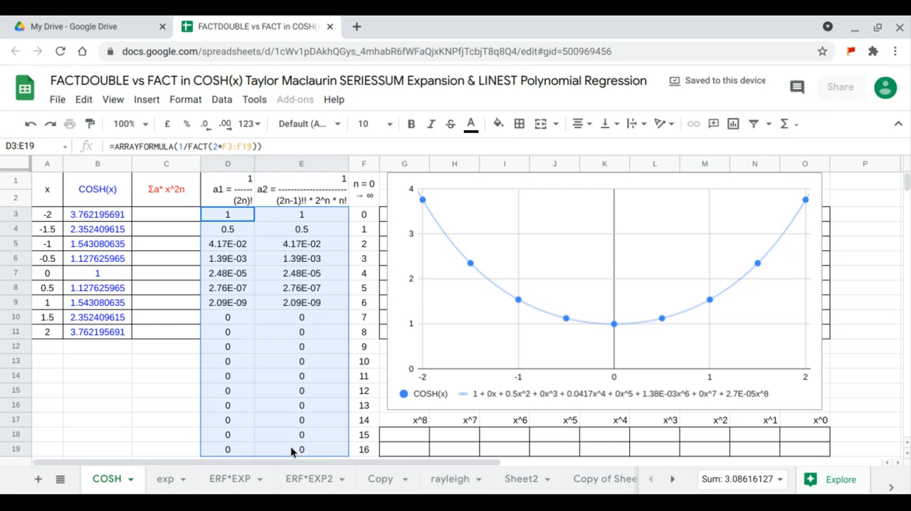
pyautogui.click(178, 211)
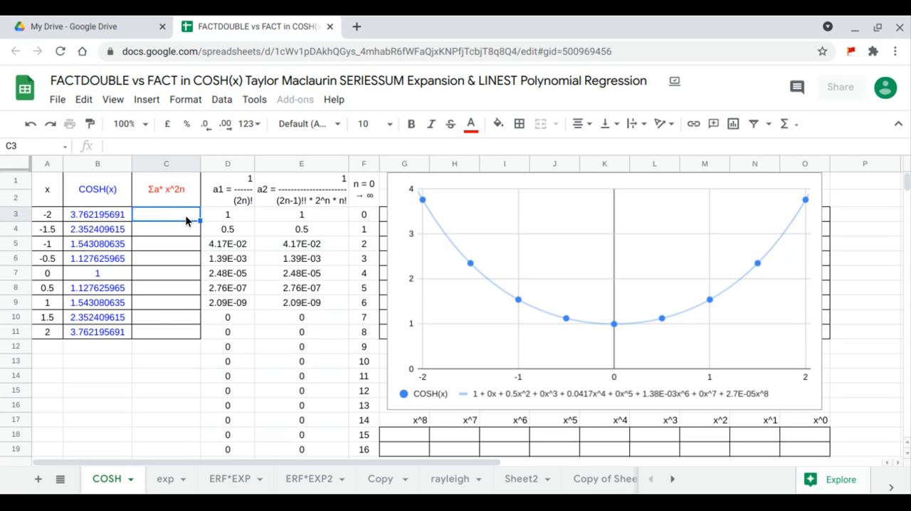
pyautogui.write('=ar')
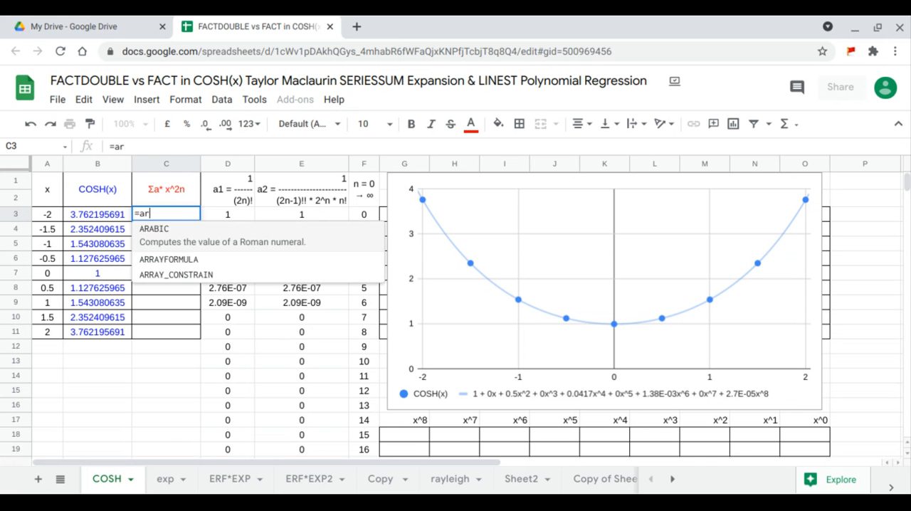
pyautogui.press('Down')
pyautogui.press('Tab')
pyautogui.write('s')
pyautogui.press('Tab')
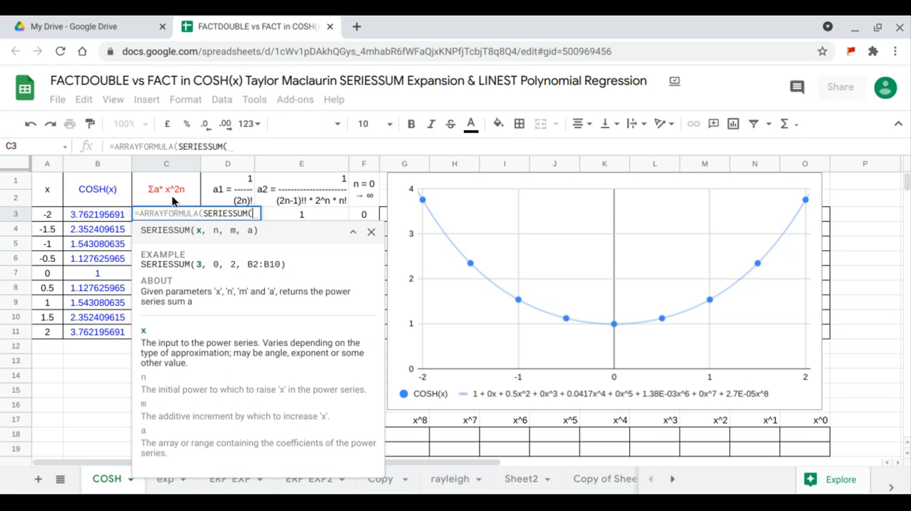
pyautogui.moveTo(57, 217); pyautogui.dragTo(55, 332)
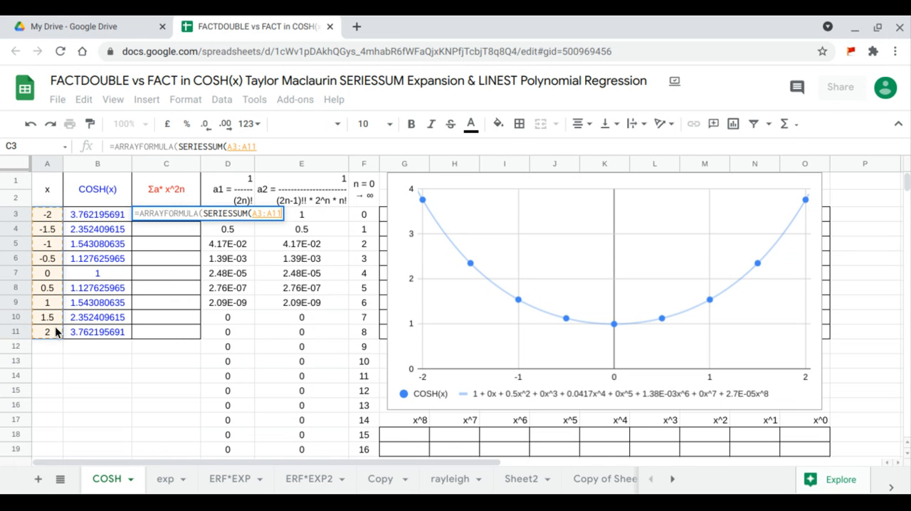
pyautogui.write(',')
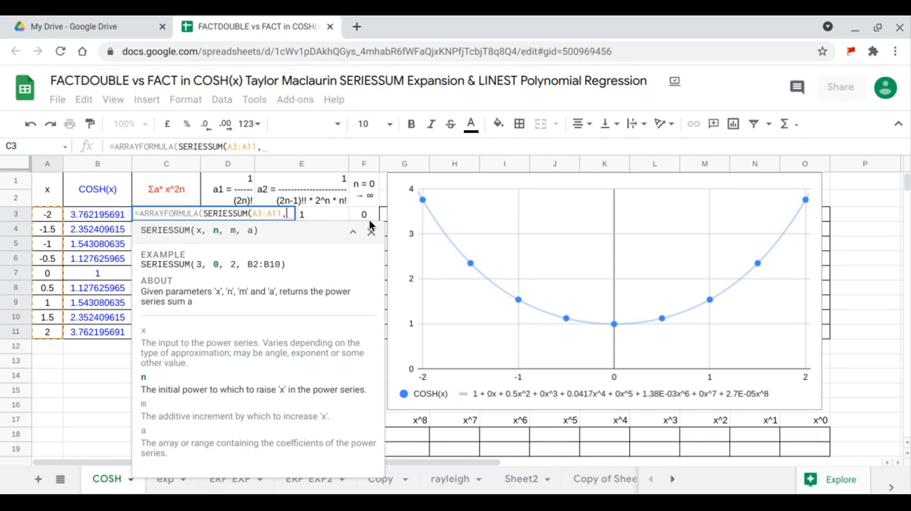
# - Complete the C3 SERIESSUM with initial power 0, increment 2 and coefficients E3:E19, and enter the formula
pyautogui.write('0,')
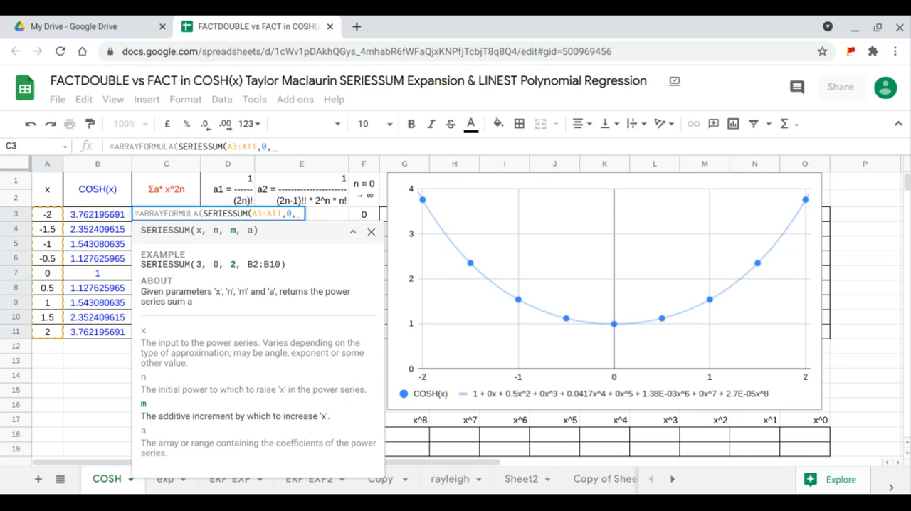
pyautogui.write('2,')
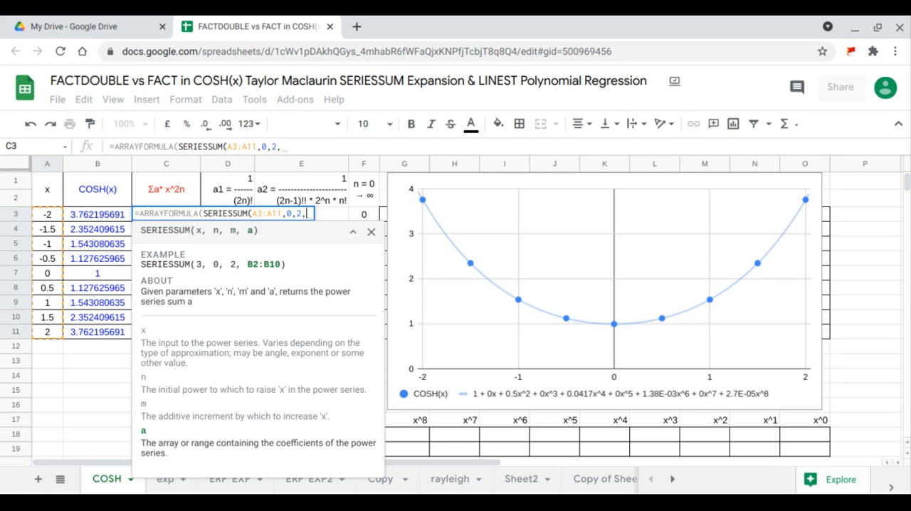
pyautogui.moveTo(341, 212); pyautogui.dragTo(331, 273)
pyautogui.moveTo(332, 305); pyautogui.dragTo(313, 443)
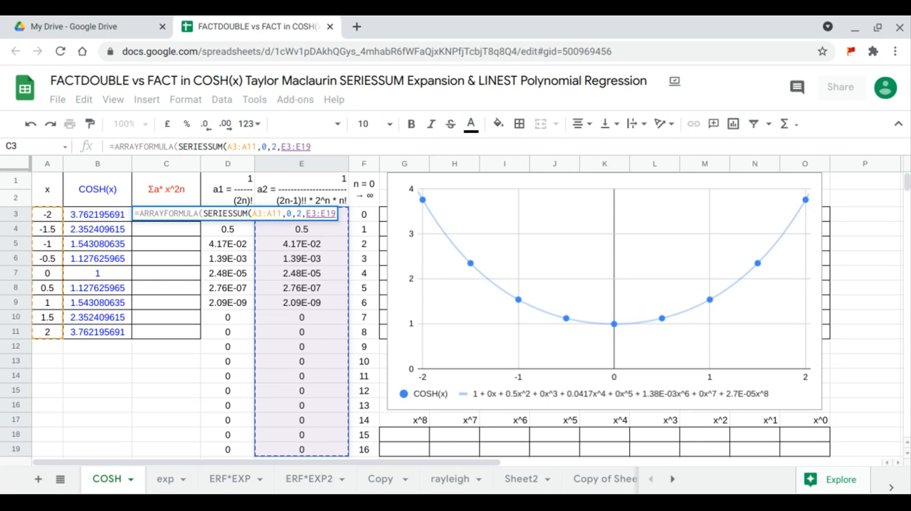
pyautogui.press('Return')
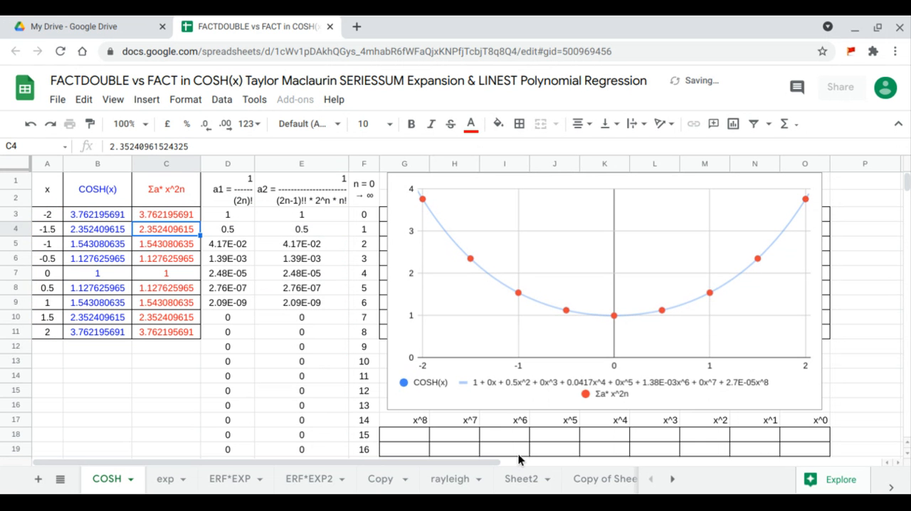
# - Open the chart's series settings for editing and add a trend line to the Σa* x^2n series
pyautogui.click(739, 249)
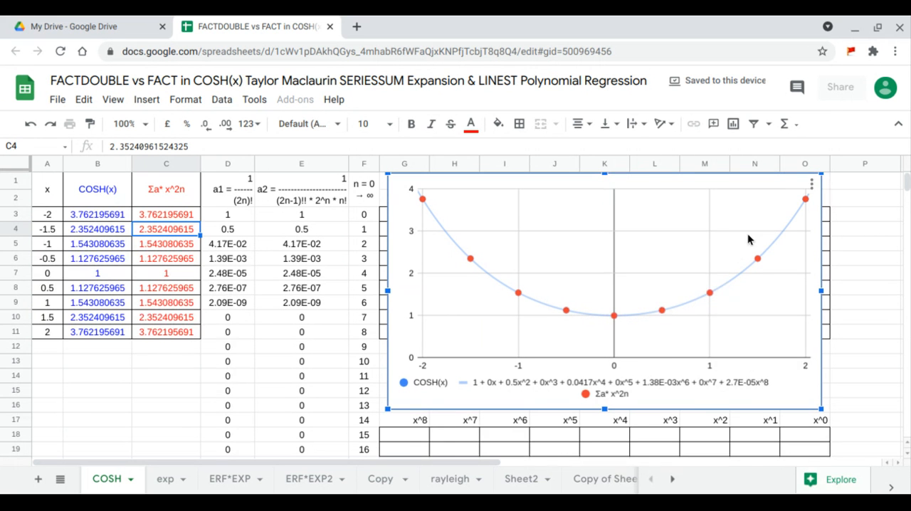
pyautogui.click(812, 184)
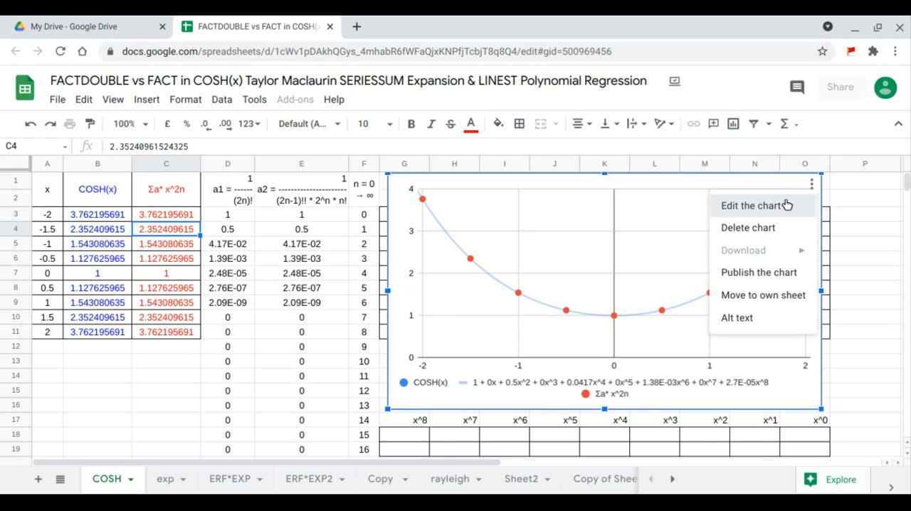
pyautogui.click(787, 205)
pyautogui.click(840, 168)
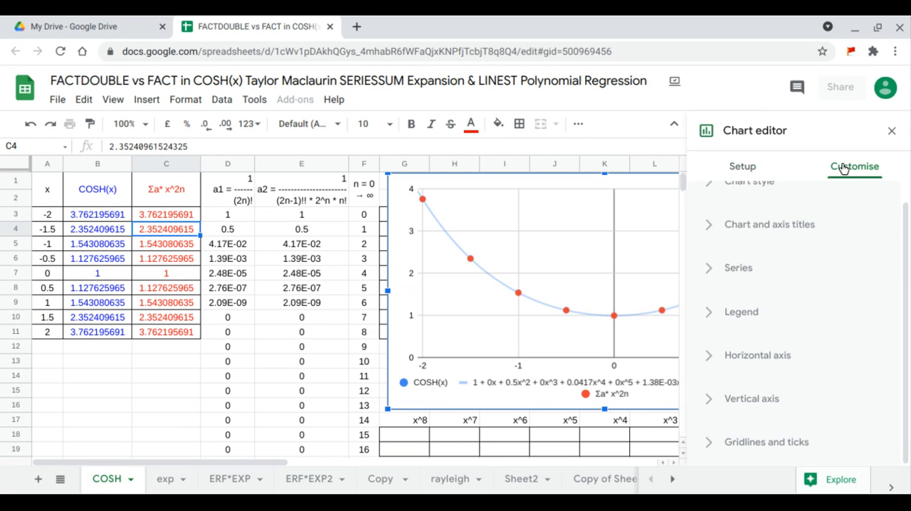
pyautogui.click(747, 269)
pyautogui.scroll(-3, 747, 282)
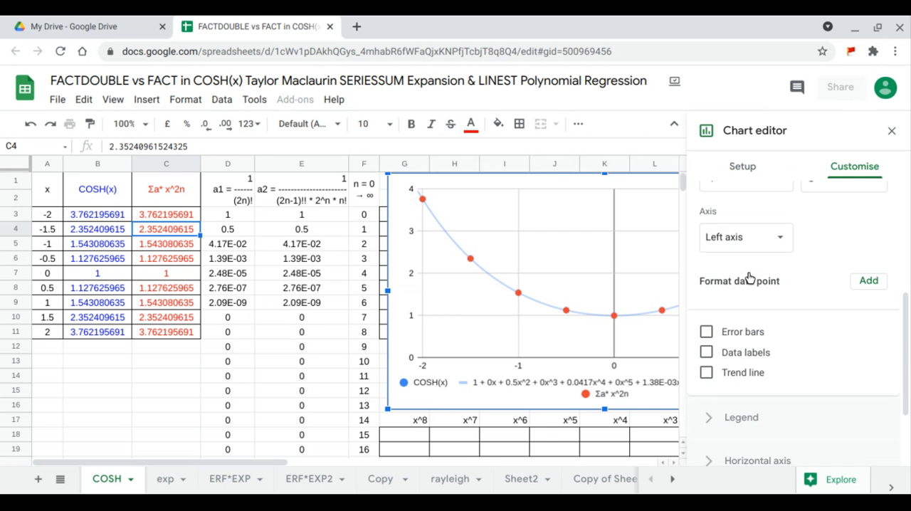
pyautogui.scroll(2, 749, 279)
pyautogui.scroll(-1, 755, 296)
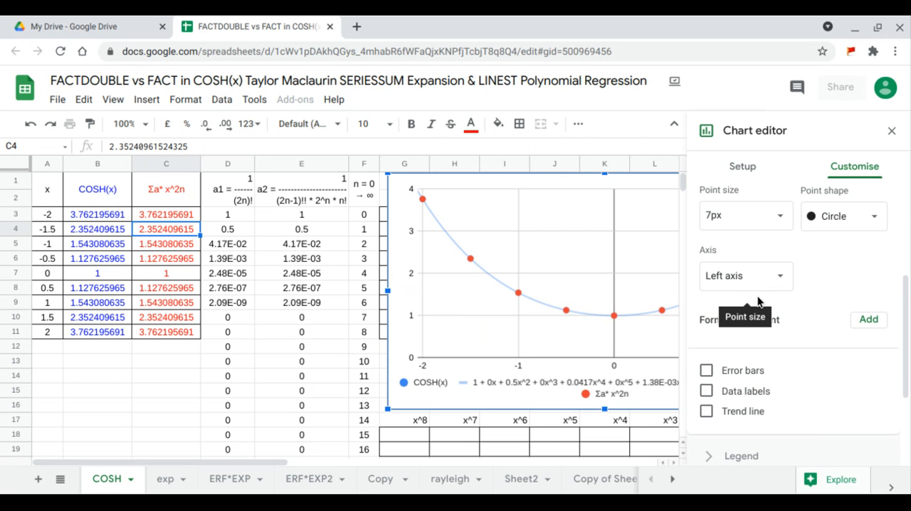
pyautogui.click(747, 410)
pyautogui.scroll(-4, 751, 388)
pyautogui.scroll(1, 767, 284)
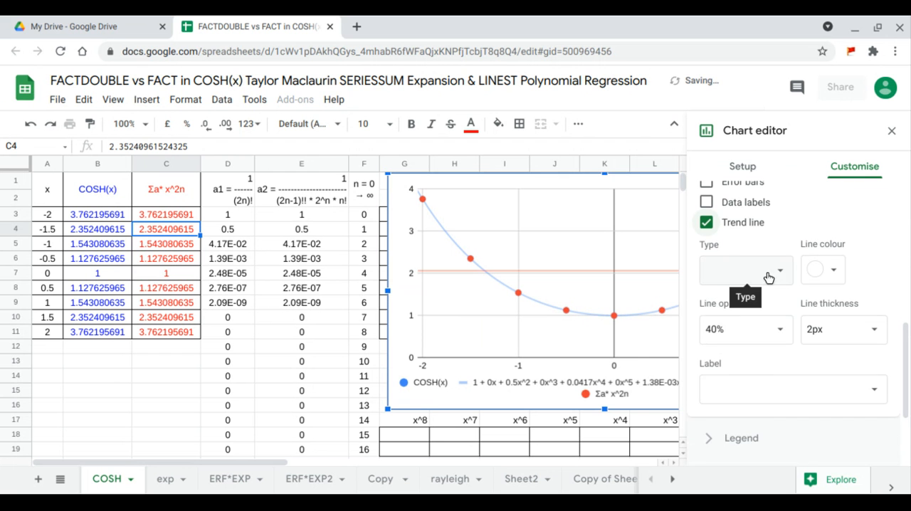
# - Set the Σa* x^2n trend line's type to Polynomial with a degree of 8
pyautogui.click(773, 277)
pyautogui.click(760, 316)
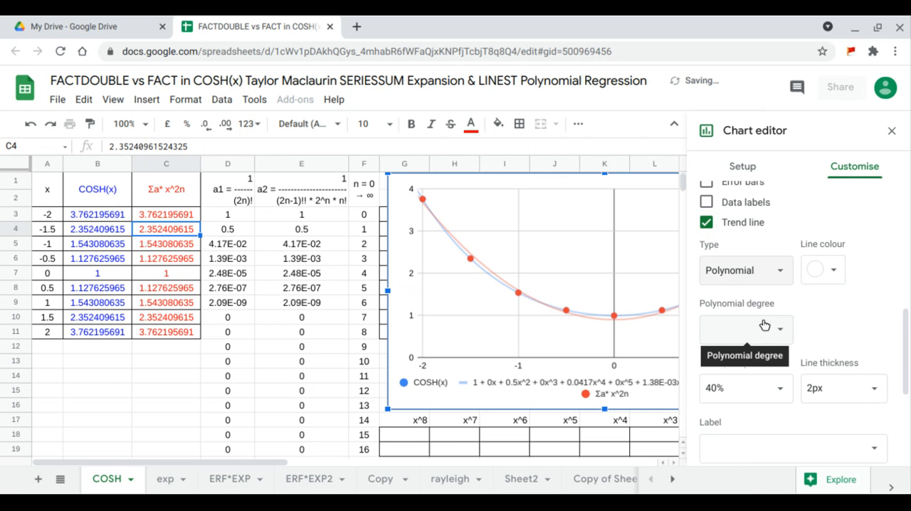
pyautogui.click(777, 334)
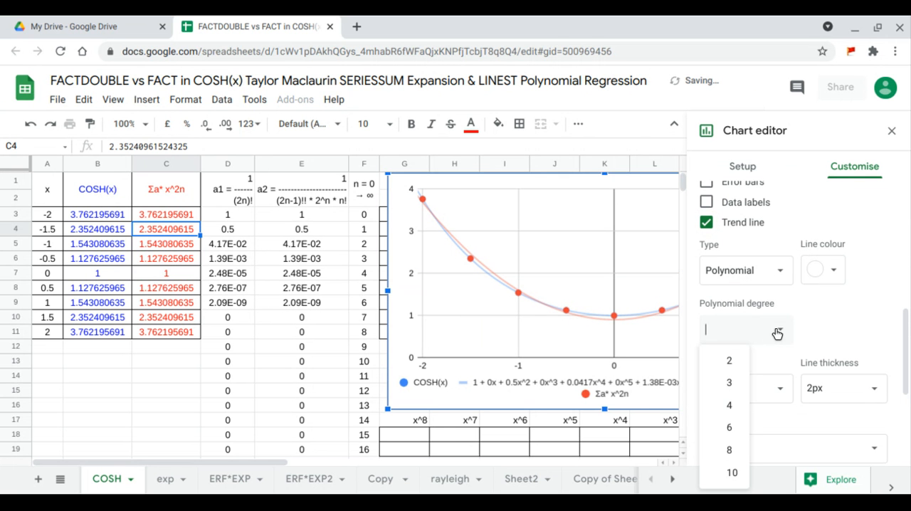
pyautogui.click(735, 449)
# - Label the Σa* x^2n trend line with its equation and close the chart editor
pyautogui.scroll(-1, 812, 349)
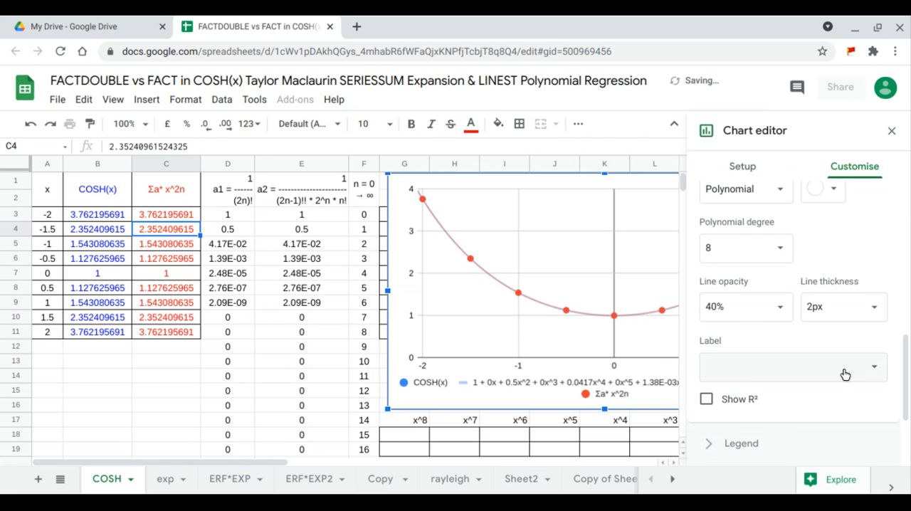
pyautogui.click(845, 370)
pyautogui.click(786, 411)
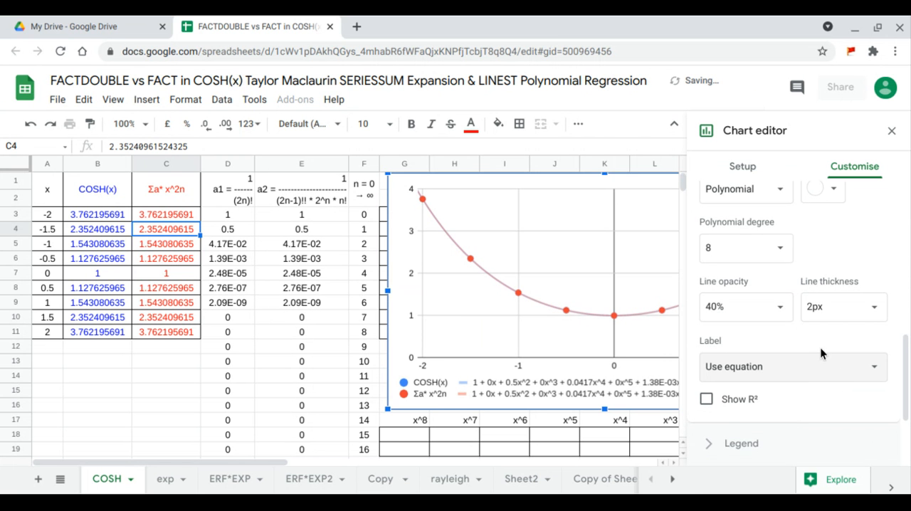
pyautogui.scroll(-1, 820, 347)
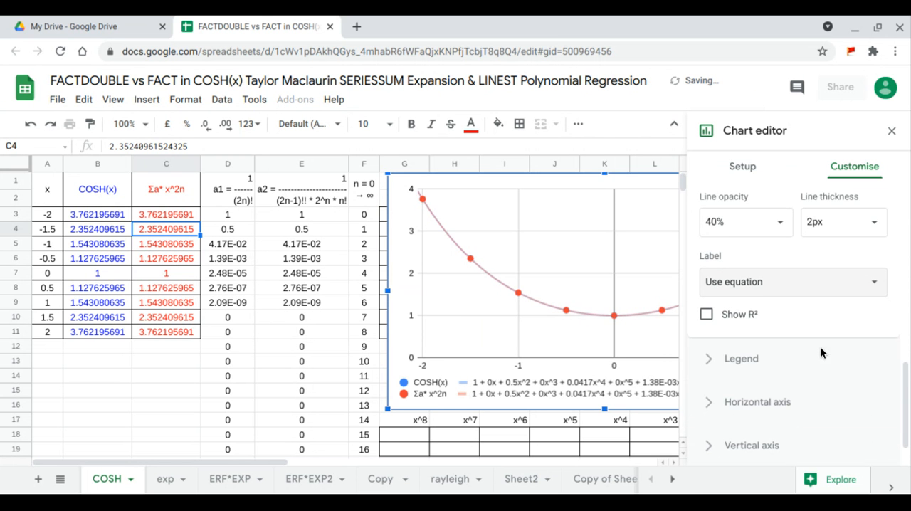
pyautogui.click(892, 131)
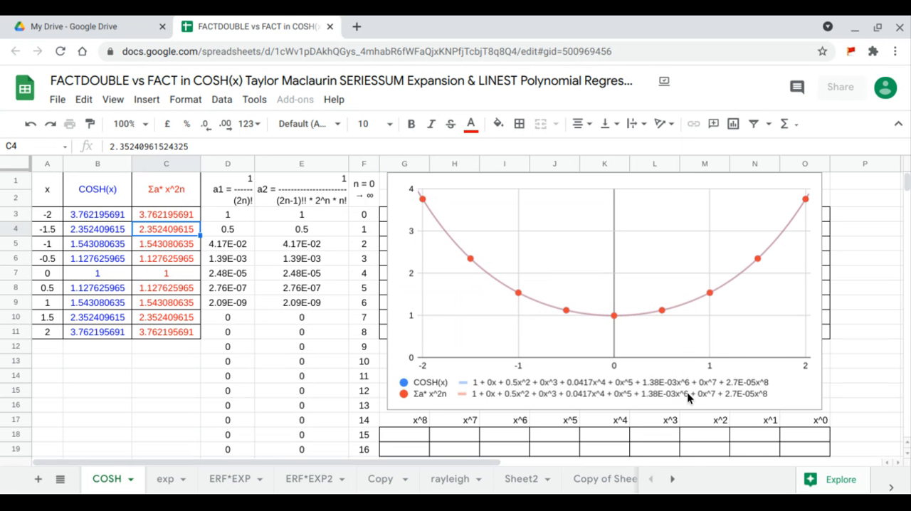
# - Move the chart over to column P so it clears the empty x^ table in columns G to O
pyautogui.click(400, 324)
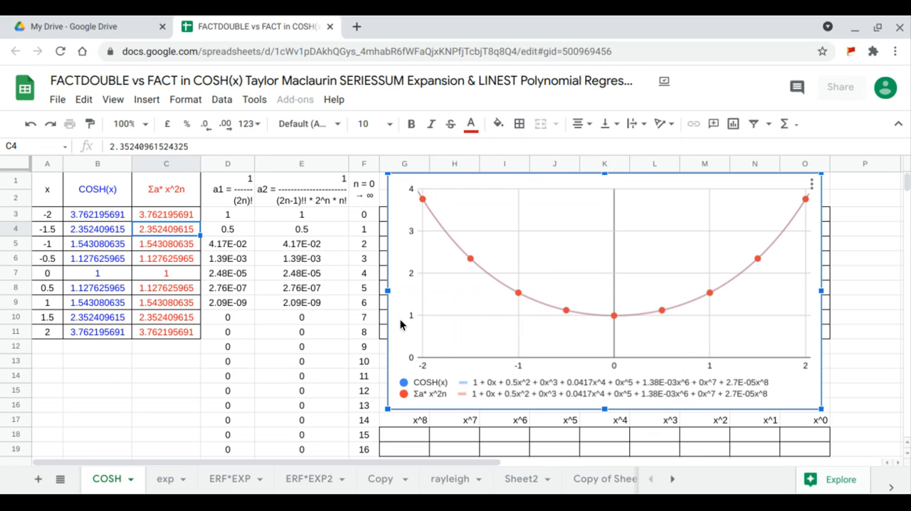
pyautogui.moveTo(400, 325); pyautogui.dragTo(858, 314)
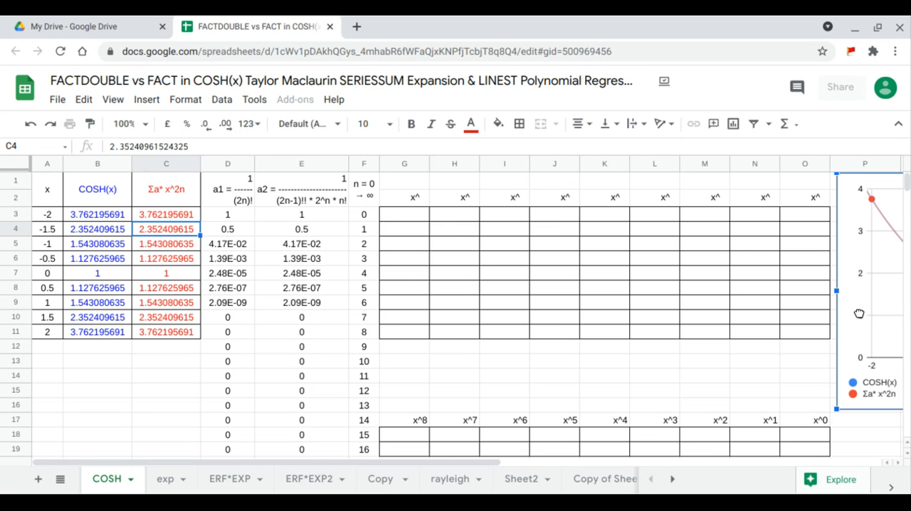
# - Fill the exponent row from G1 across with the n values using =TRANSPOSE(F3:F11)
pyautogui.click(405, 185)
pyautogui.write('=')
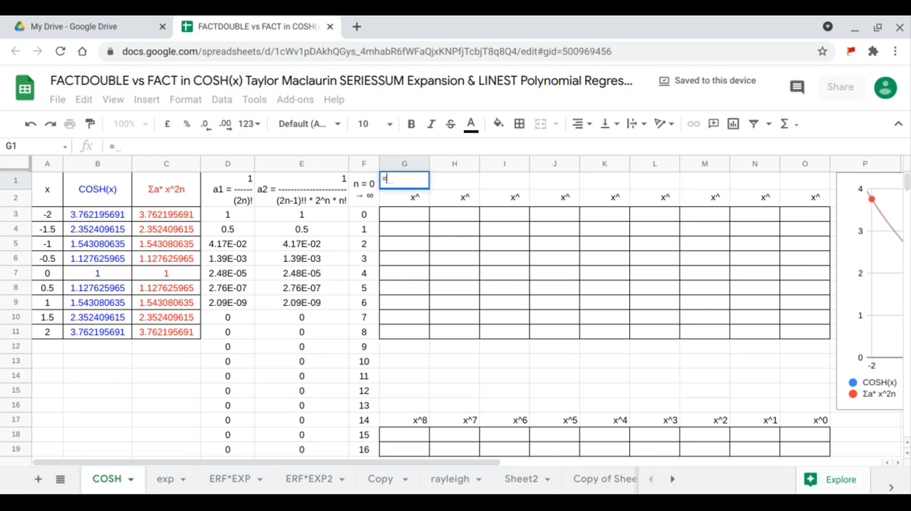
pyautogui.write('TRANSPOSE(')
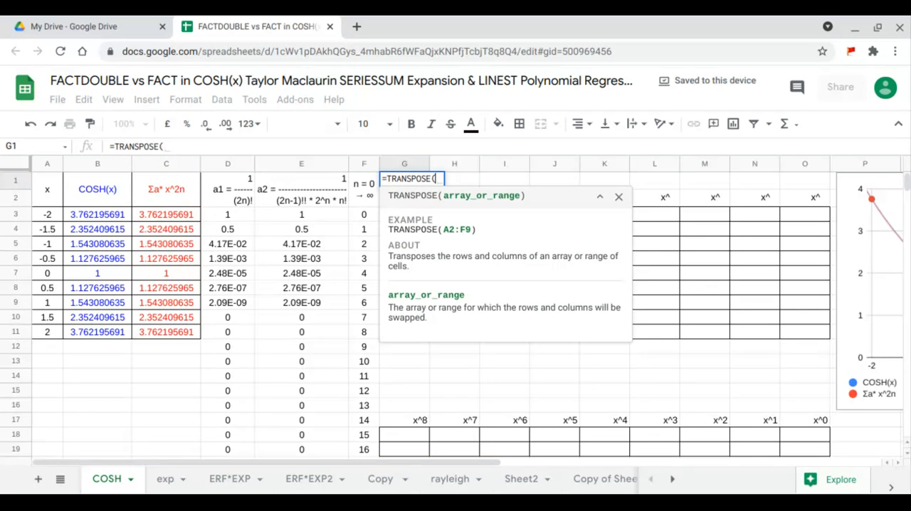
pyautogui.click(375, 218)
pyautogui.moveTo(371, 230); pyautogui.dragTo(367, 338)
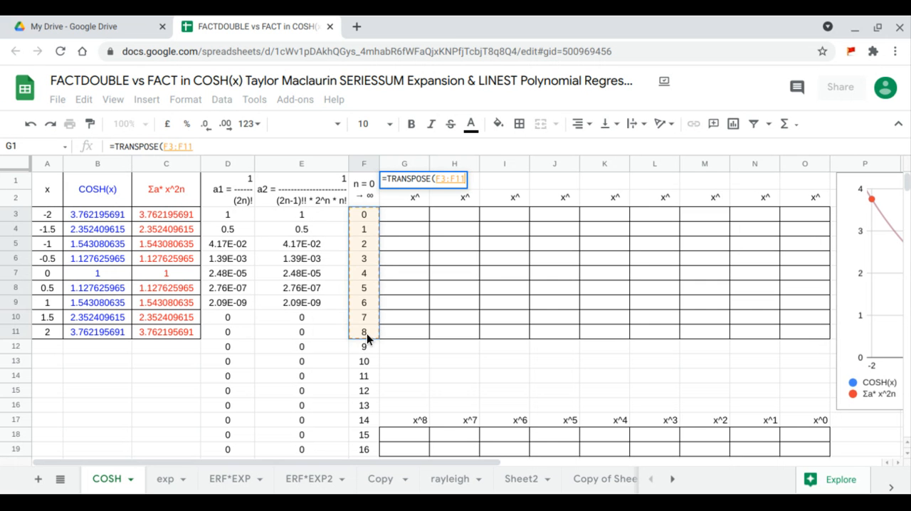
pyautogui.press('Return')
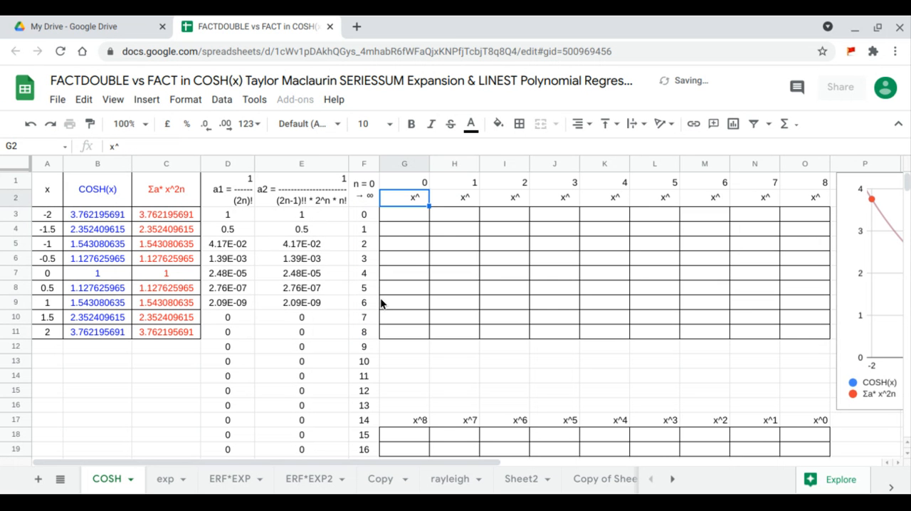
# - Fill the x^ table from G3 with an ARRAYFORMULA raising the x values A3:A11 to the exponents in G1:O1
pyautogui.click(407, 217)
pyautogui.write('=')
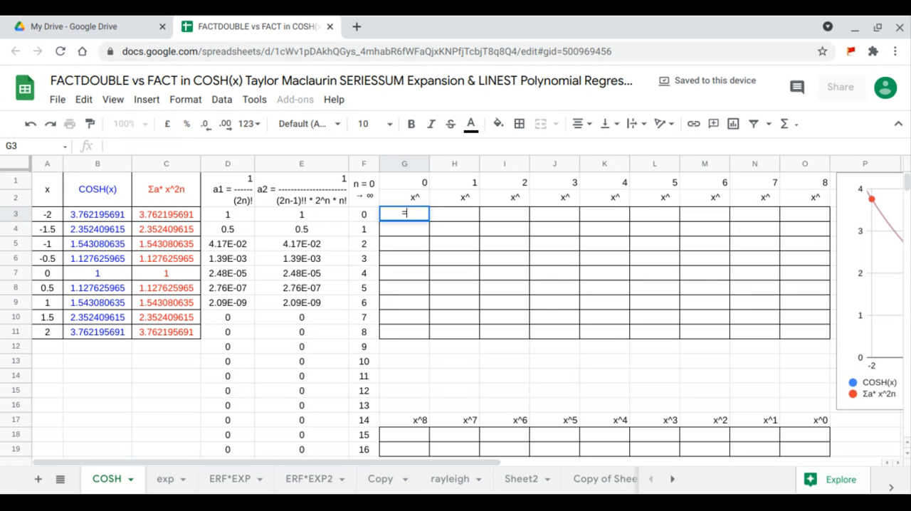
pyautogui.write('ARRAYFORMULA(arr')
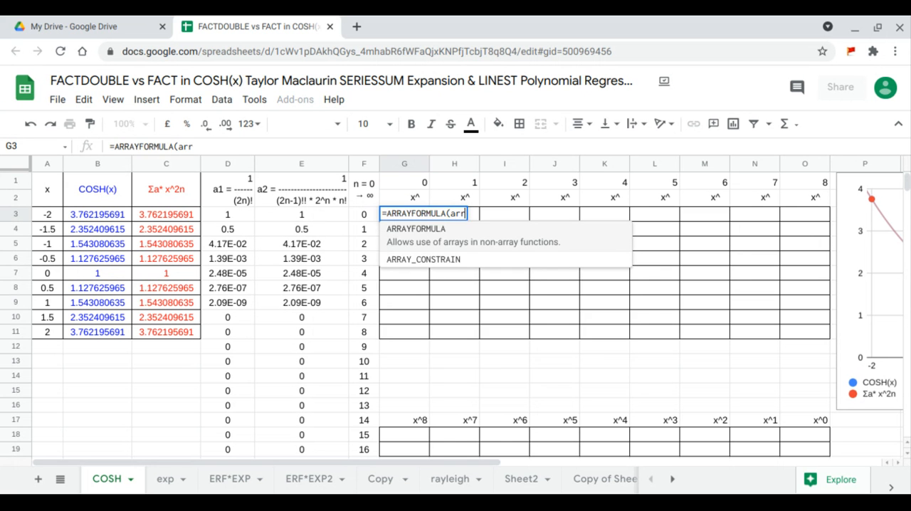
pyautogui.press('Tab')
pyautogui.moveTo(57, 217); pyautogui.dragTo(55, 333)
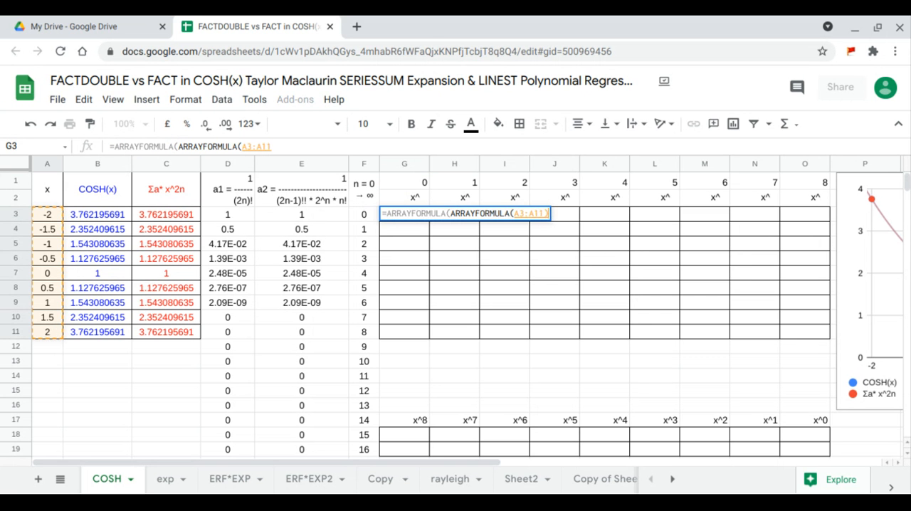
pyautogui.write(')^')
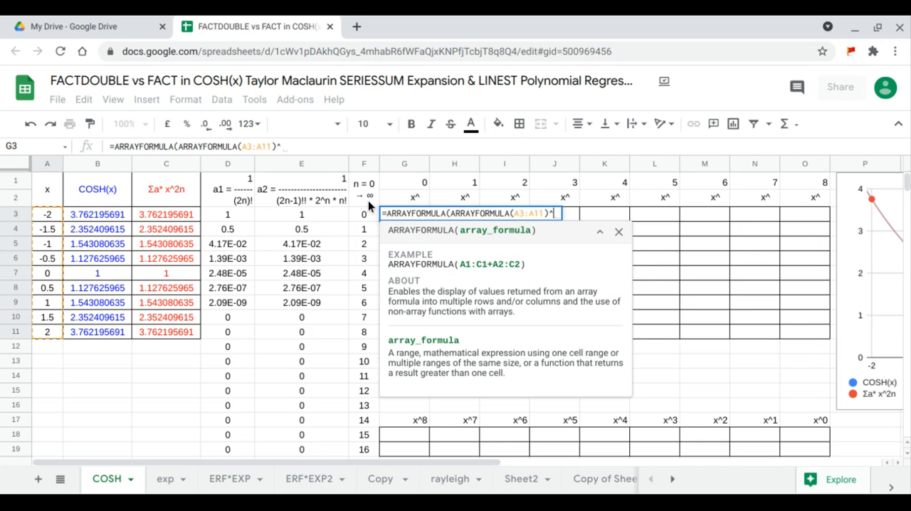
pyautogui.moveTo(404, 182); pyautogui.dragTo(785, 175)
pyautogui.press('Return')
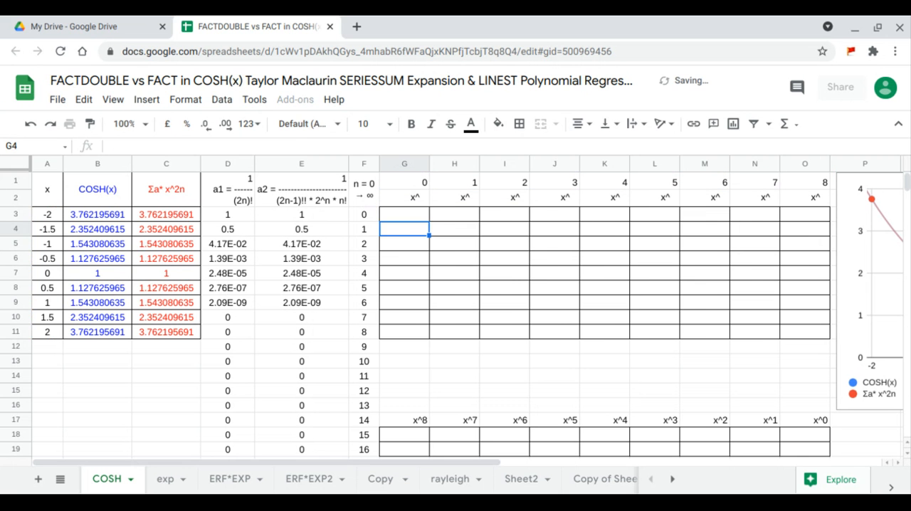
# - Enter a LINEST formula in G18 regressing the COSH(x) values B3:B11 on the powers in H3:O11
pyautogui.click(420, 442)
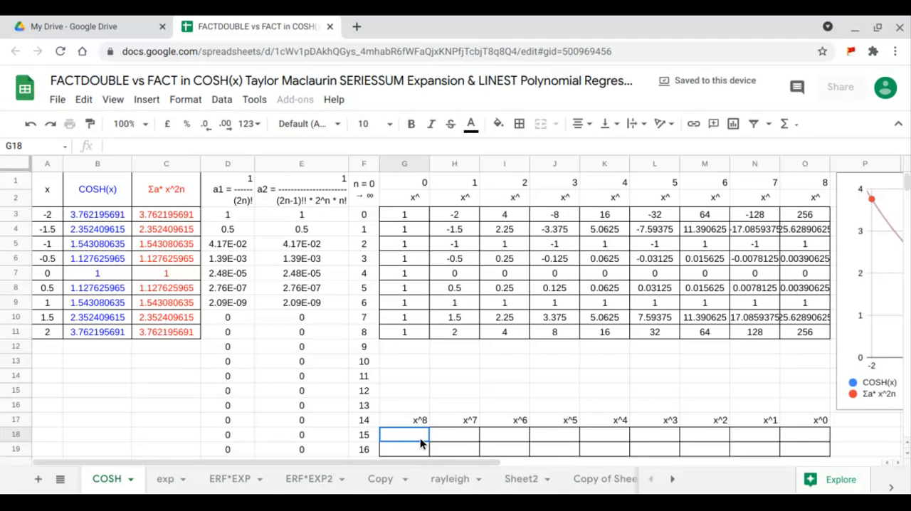
pyautogui.write('=')
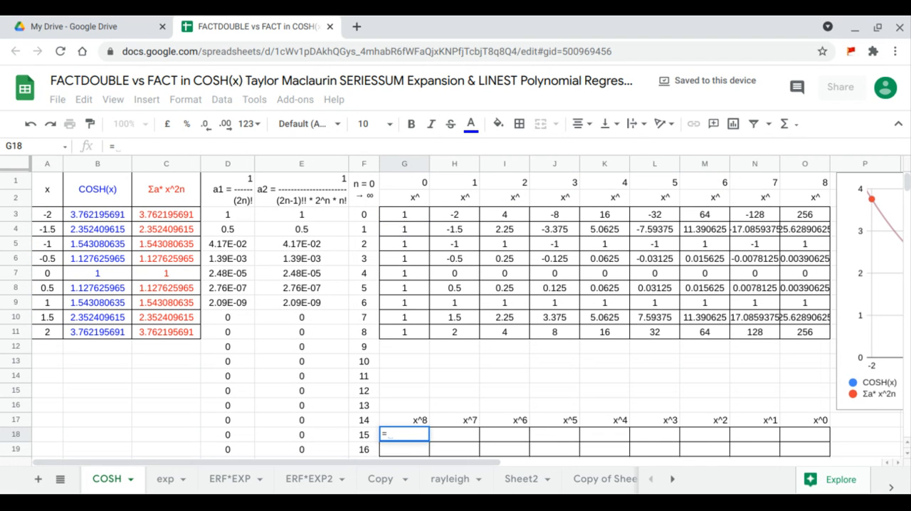
pyautogui.write('LINEST(')
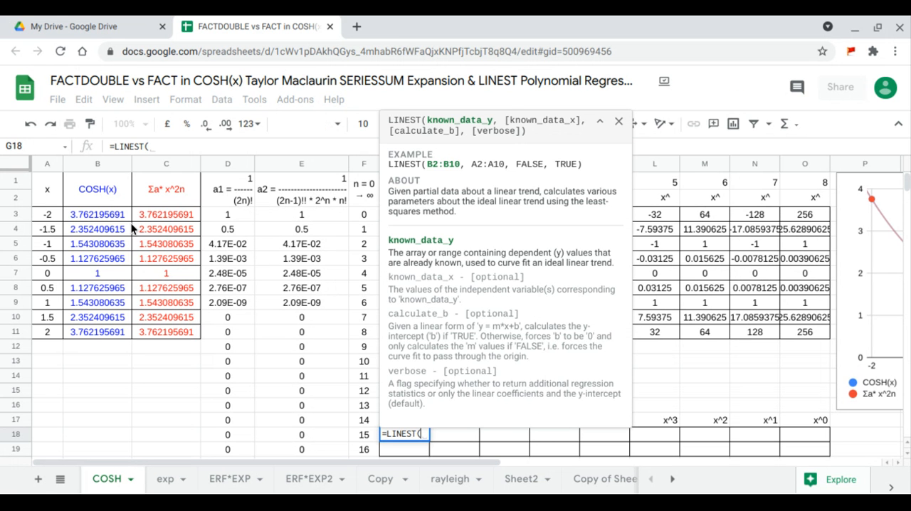
pyautogui.moveTo(128, 217); pyautogui.dragTo(116, 338)
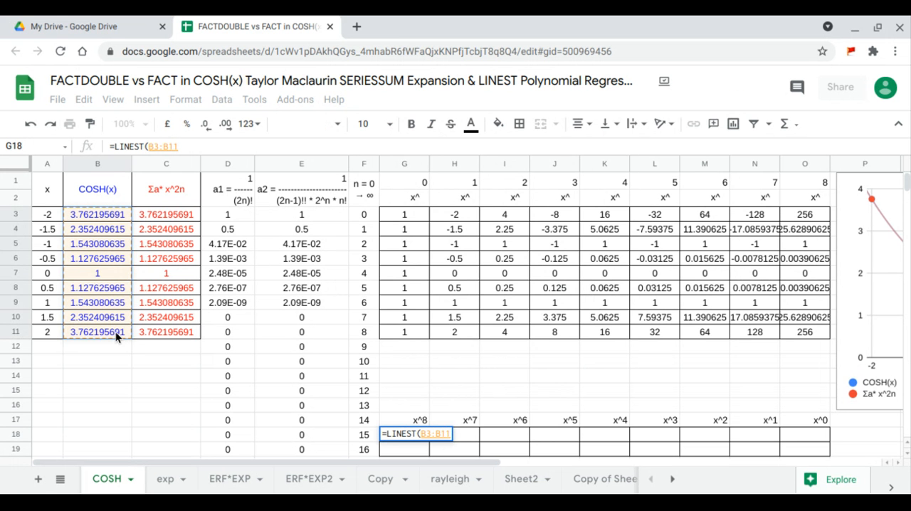
pyautogui.write(',')
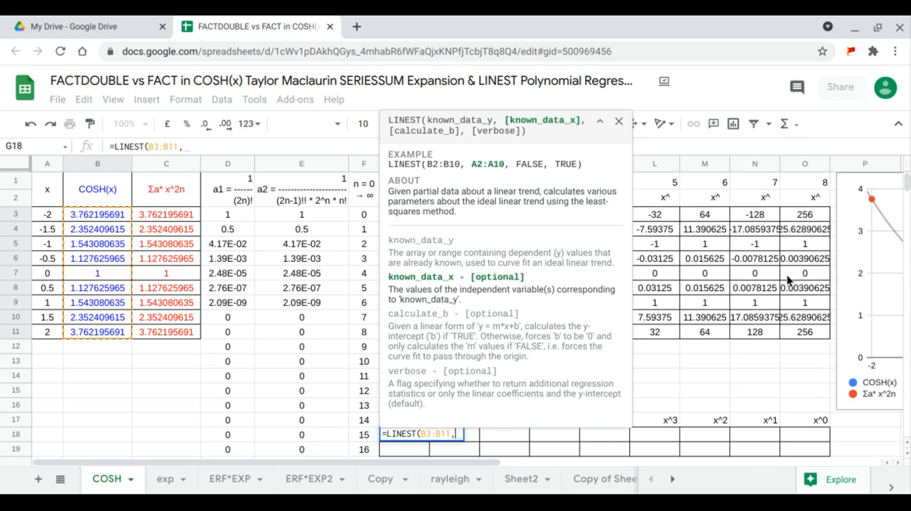
pyautogui.moveTo(813, 330); pyautogui.dragTo(473, 217)
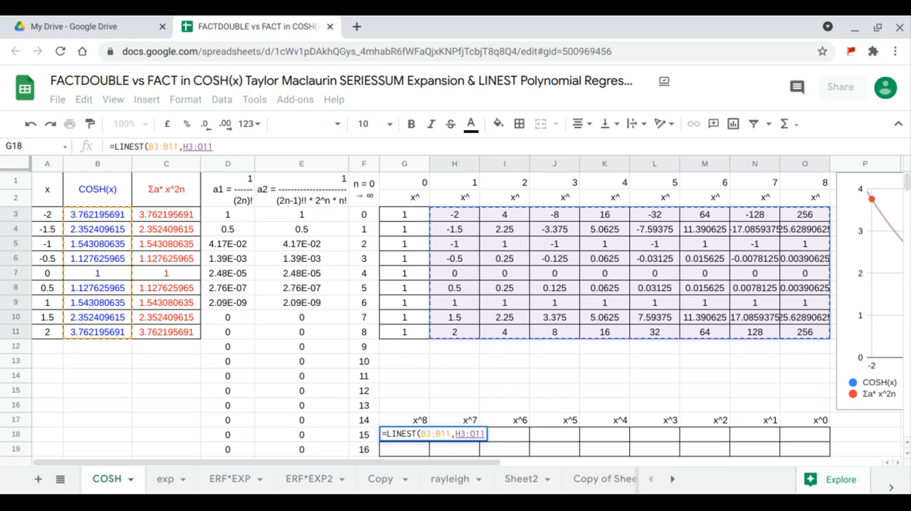
pyautogui.press('Return')
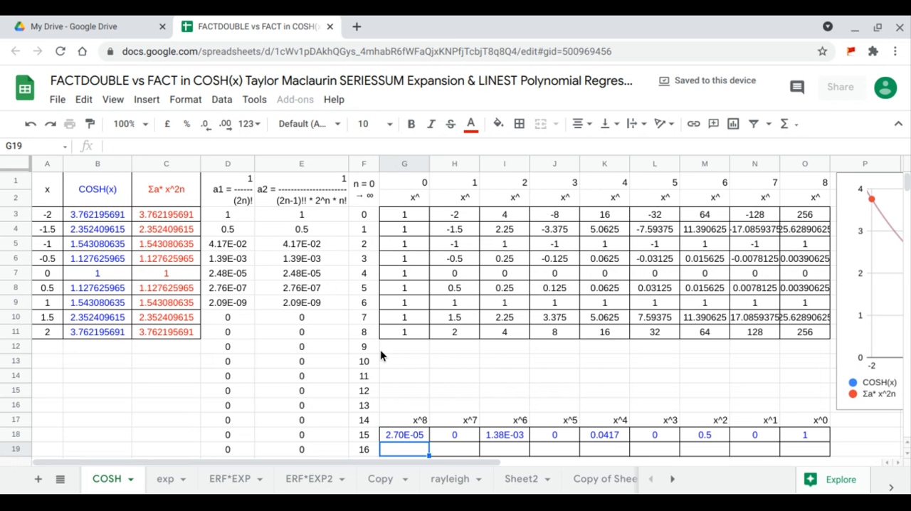
# - Enter a LINEST formula in G19 regressing the Σa* x^2n values C3:C11 on the powers in H3:O11
pyautogui.write('=')
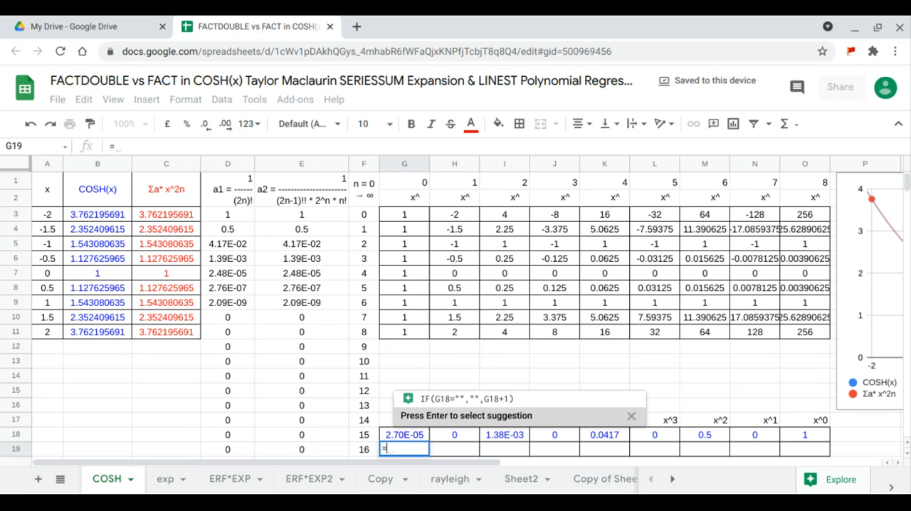
pyautogui.write('LINEST(')
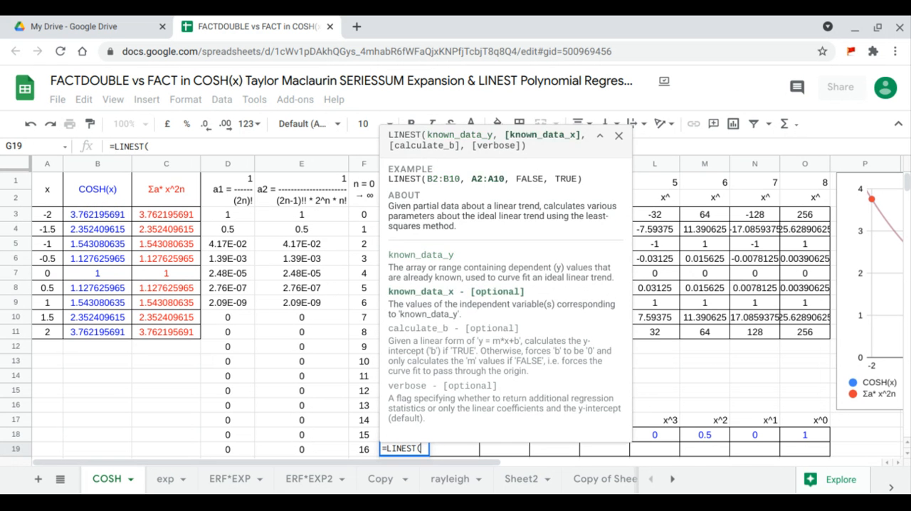
pyautogui.moveTo(181, 214); pyautogui.dragTo(189, 329)
pyautogui.write(',')
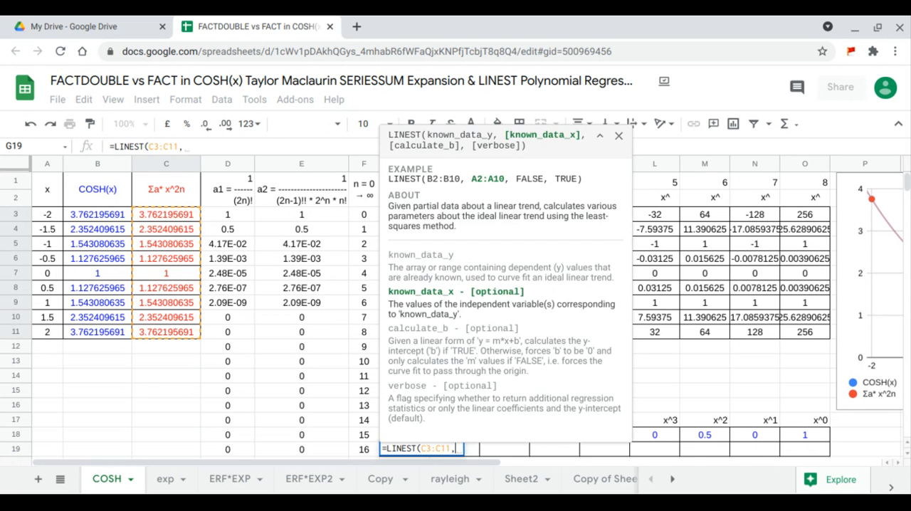
pyautogui.moveTo(815, 330); pyautogui.dragTo(467, 215)
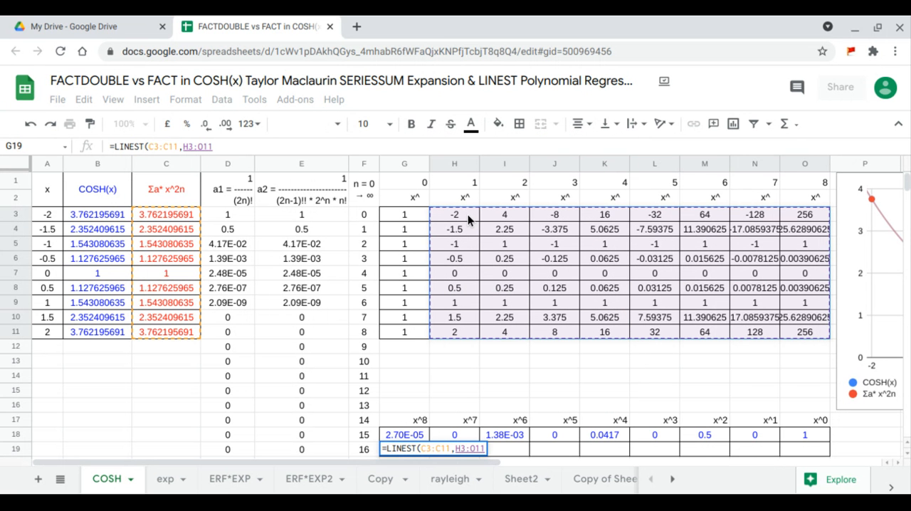
pyautogui.press('Return')
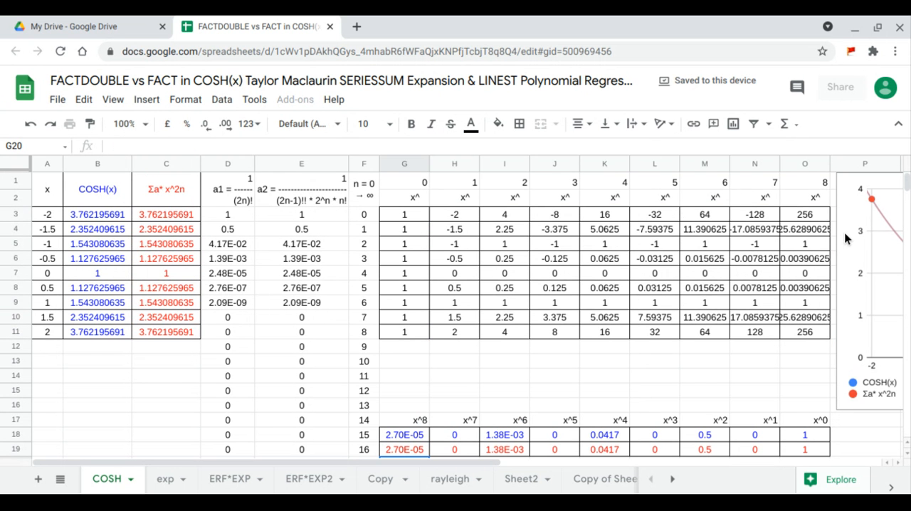
# - Move the chart back over columns G to O, directly above the LINEST coefficient table
pyautogui.click(844, 232)
pyautogui.moveTo(827, 244); pyautogui.dragTo(246, 199)
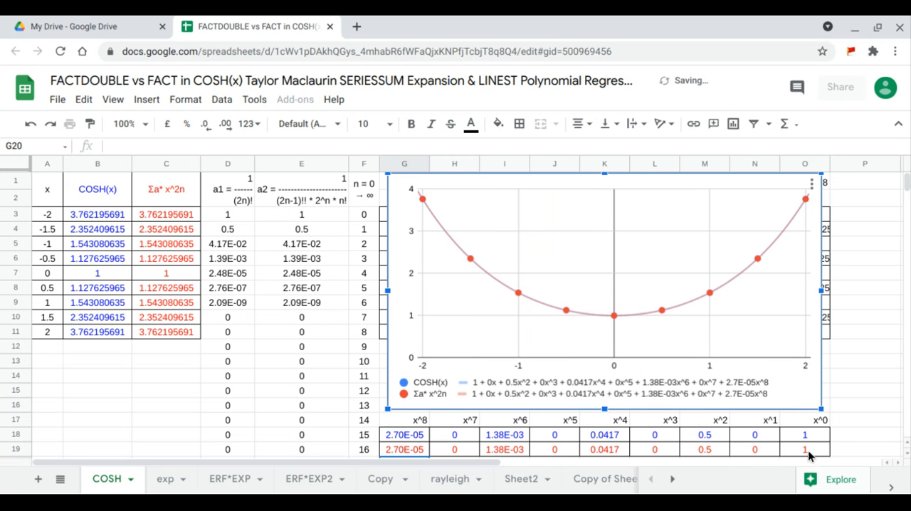
# - Compare the LINEST coefficients for each power from x^0 to x^8 with the trend line equations in the chart legend
pyautogui.moveTo(809, 456); pyautogui.dragTo(810, 422)
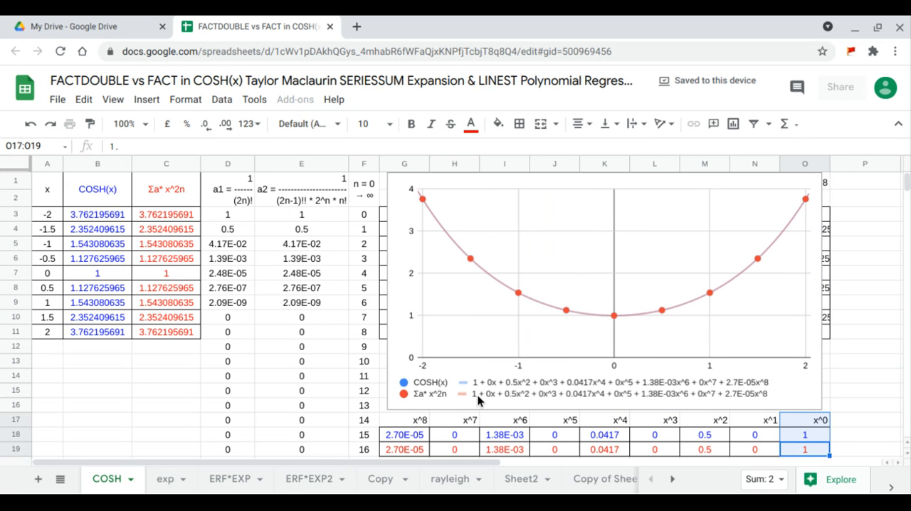
pyautogui.moveTo(746, 450); pyautogui.dragTo(753, 422)
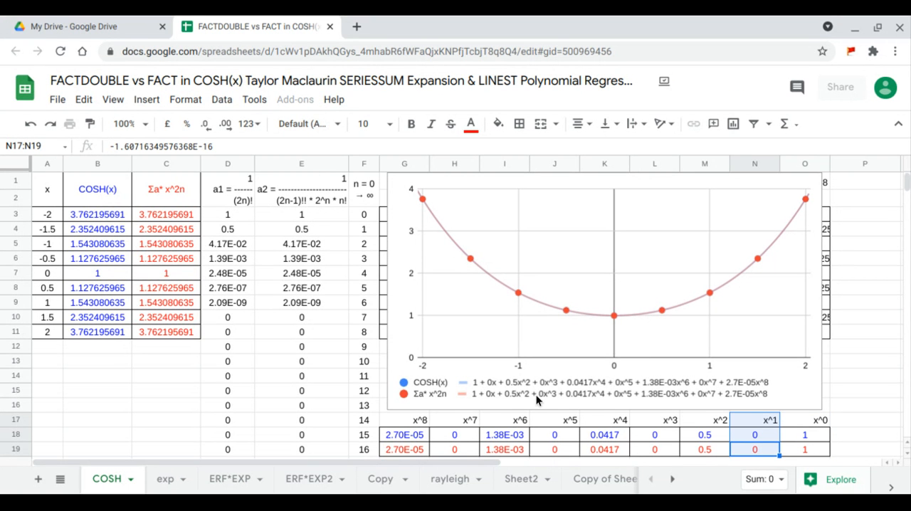
pyautogui.moveTo(693, 448); pyautogui.dragTo(696, 420)
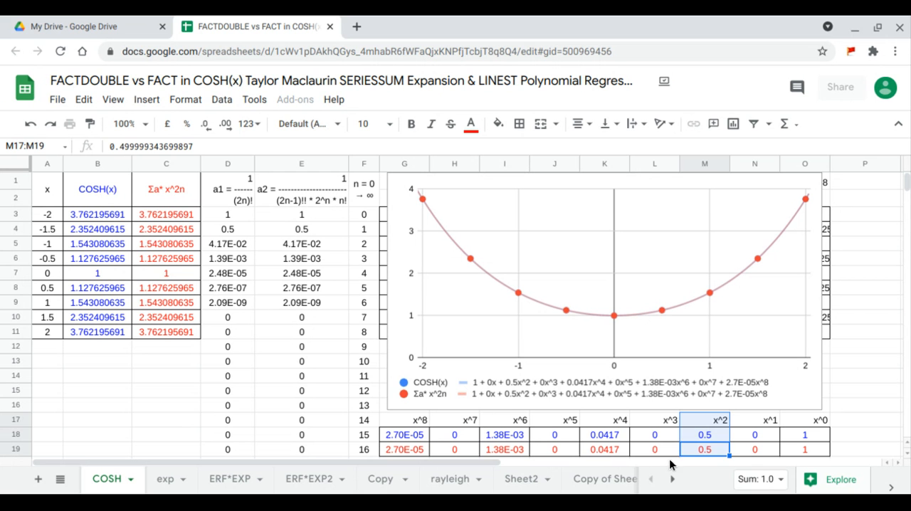
pyautogui.moveTo(661, 450); pyautogui.dragTo(660, 425)
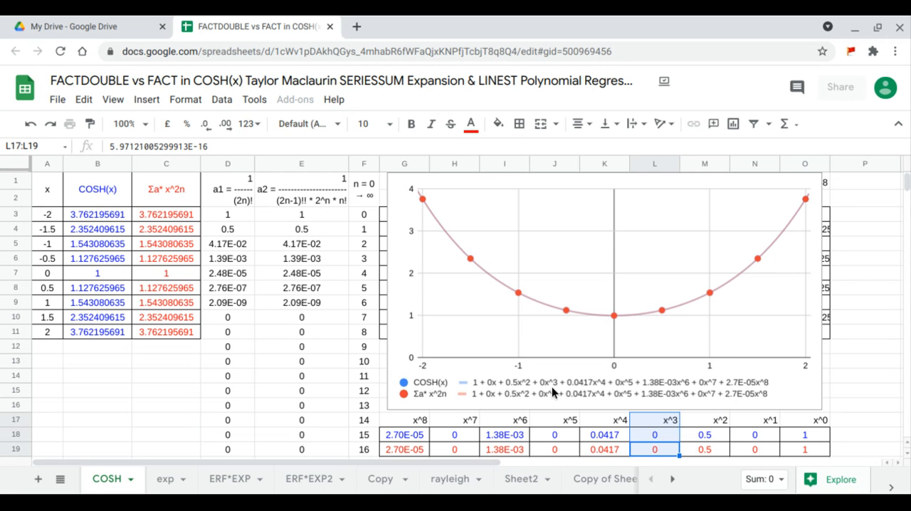
pyautogui.moveTo(599, 452); pyautogui.dragTo(602, 425)
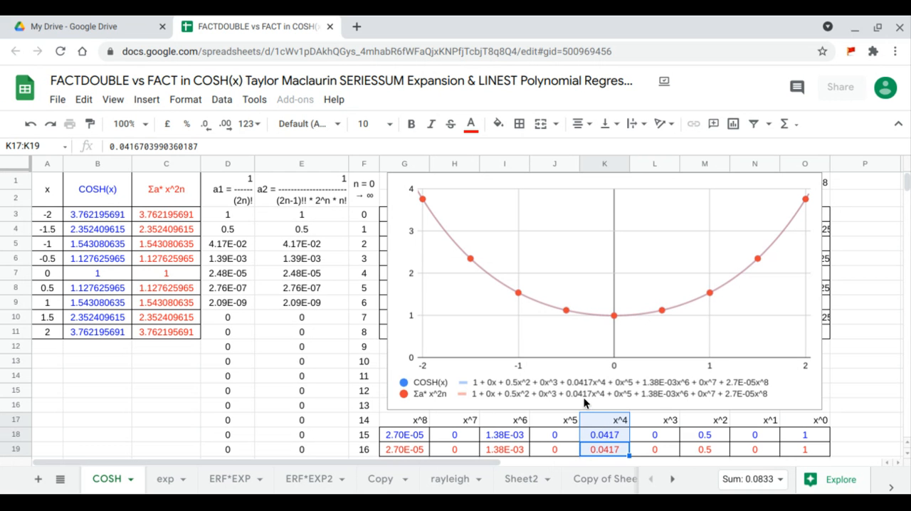
pyautogui.moveTo(549, 452); pyautogui.dragTo(557, 422)
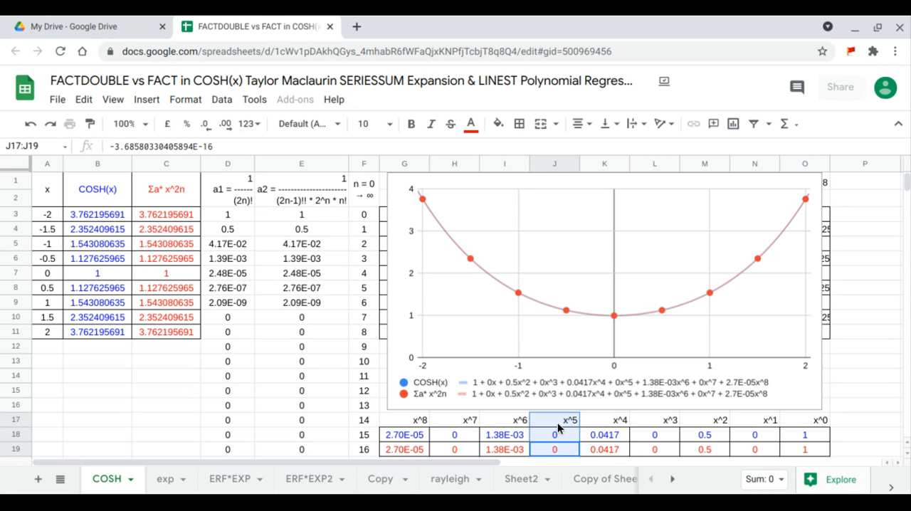
pyautogui.moveTo(503, 448); pyautogui.dragTo(517, 422)
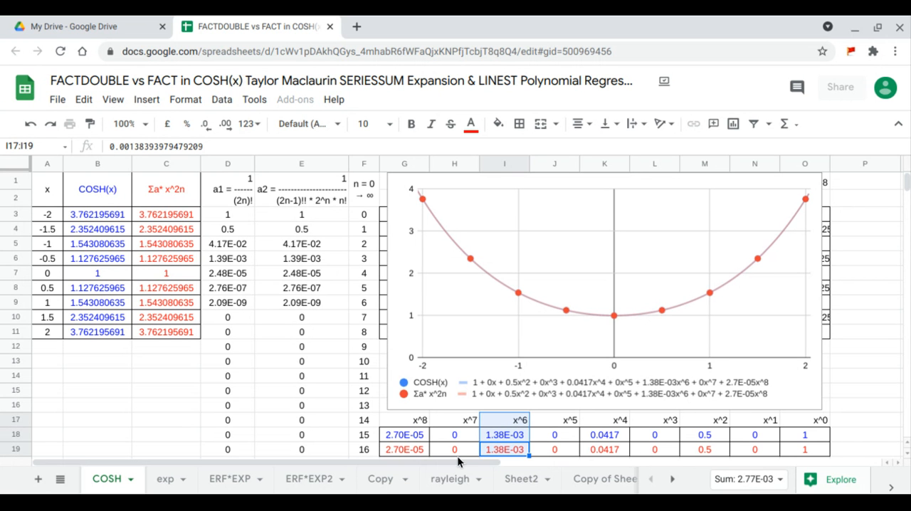
pyautogui.moveTo(455, 448); pyautogui.dragTo(467, 420)
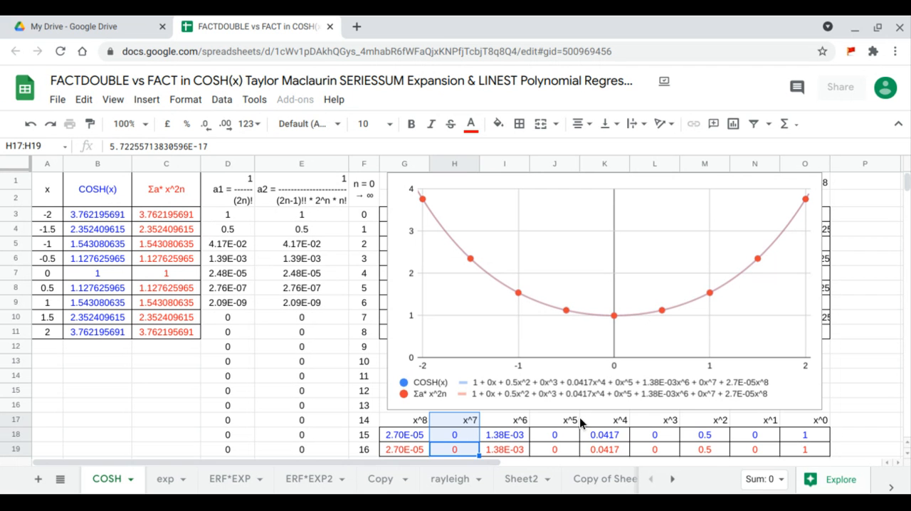
pyautogui.moveTo(398, 449); pyautogui.dragTo(411, 426)
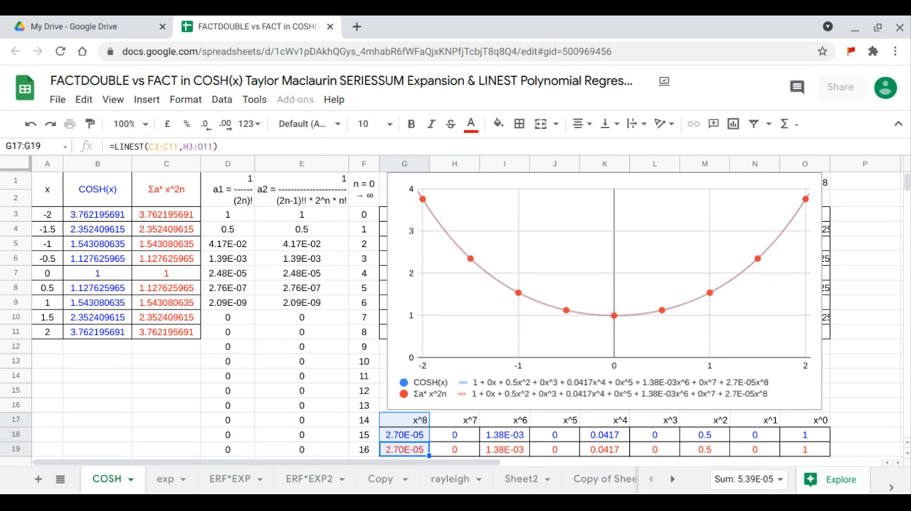
# - Change the coefficient range of the SERIESSUM formula in C3 from the a2 column to the a1 column, D3:D19
pyautogui.click(182, 219)
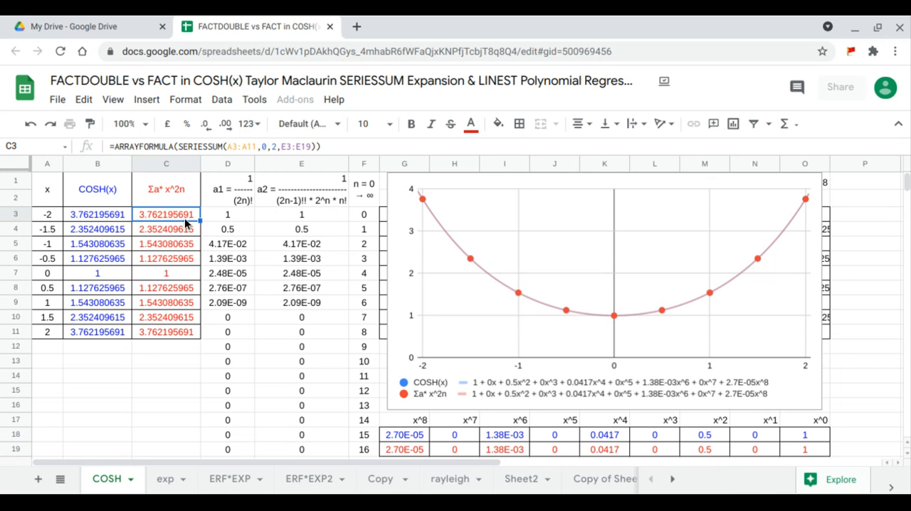
pyautogui.click(297, 146)
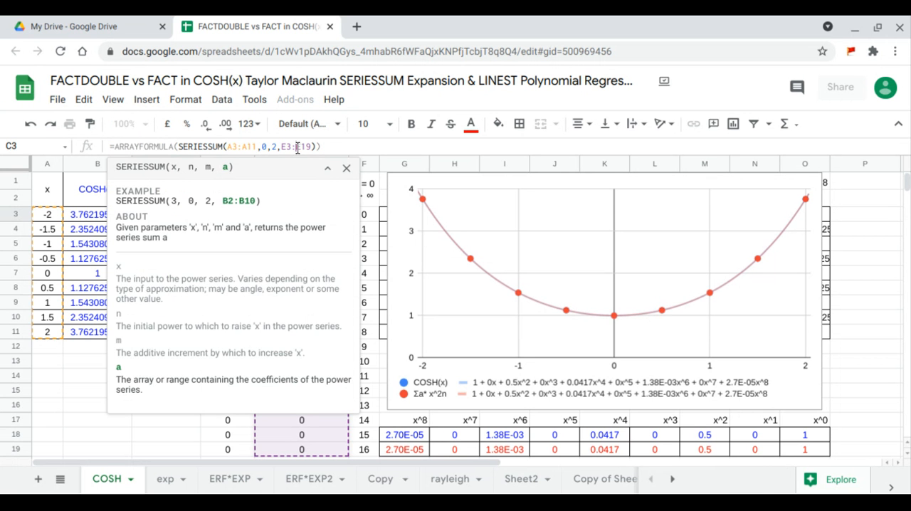
pyautogui.click(329, 168)
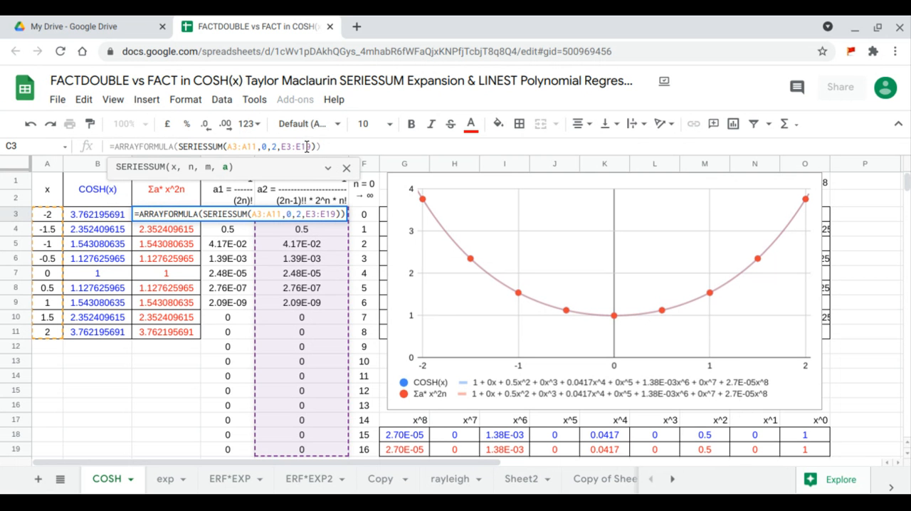
pyautogui.doubleClick(296, 146)
pyautogui.keyDown('shift'); pyautogui.click(280, 146); pyautogui.keyUp('shift')
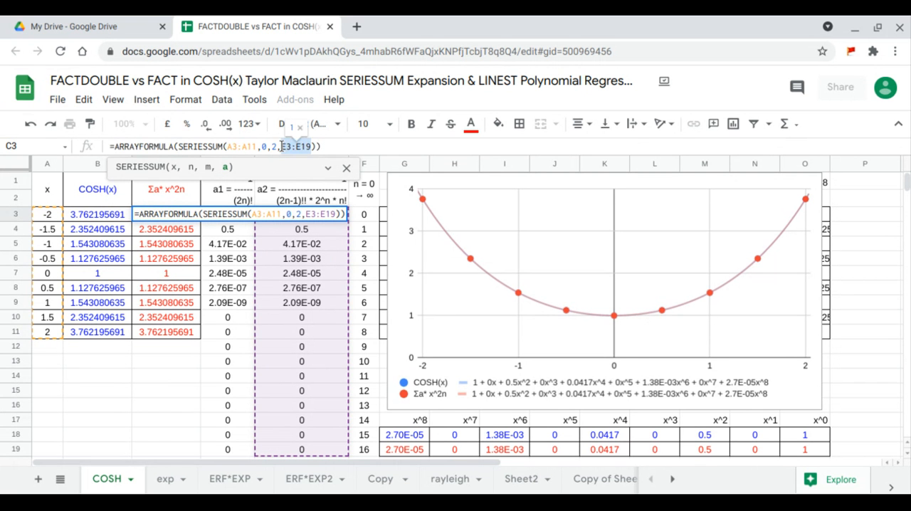
pyautogui.press('BackSpace')
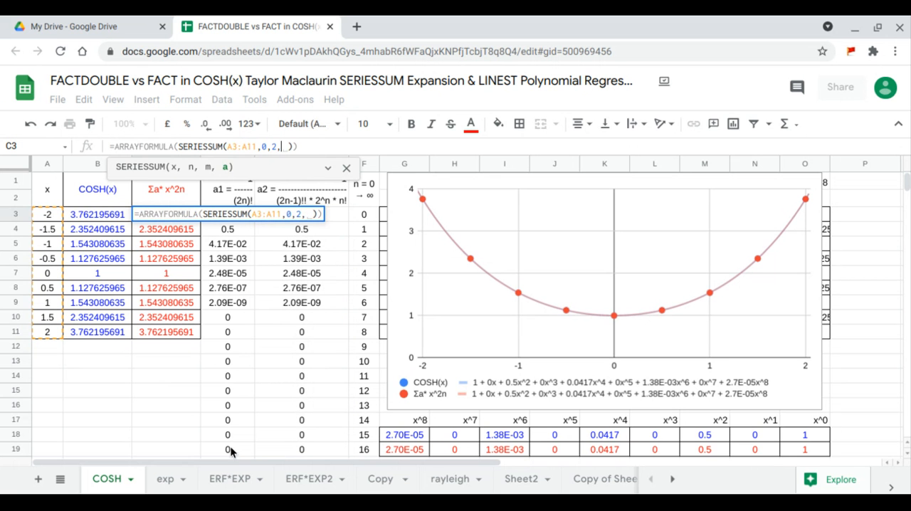
pyautogui.moveTo(230, 450); pyautogui.dragTo(225, 206)
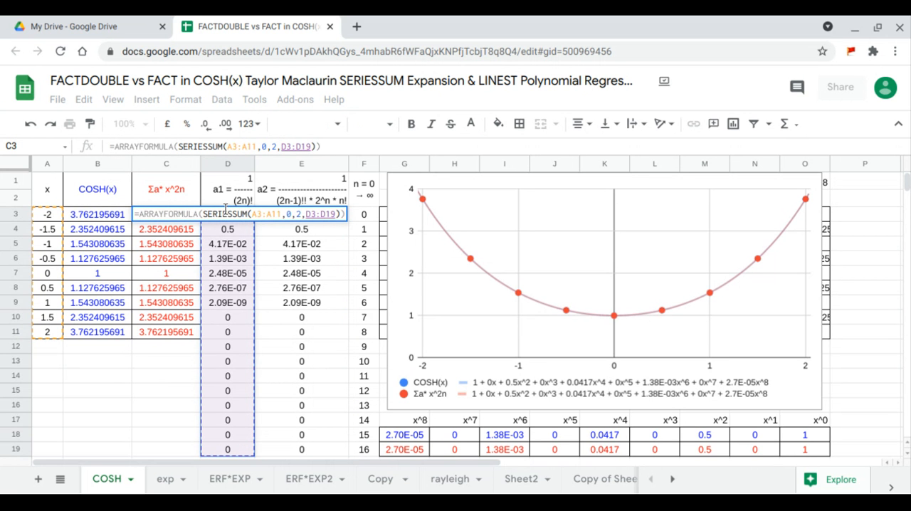
pyautogui.press('Return')
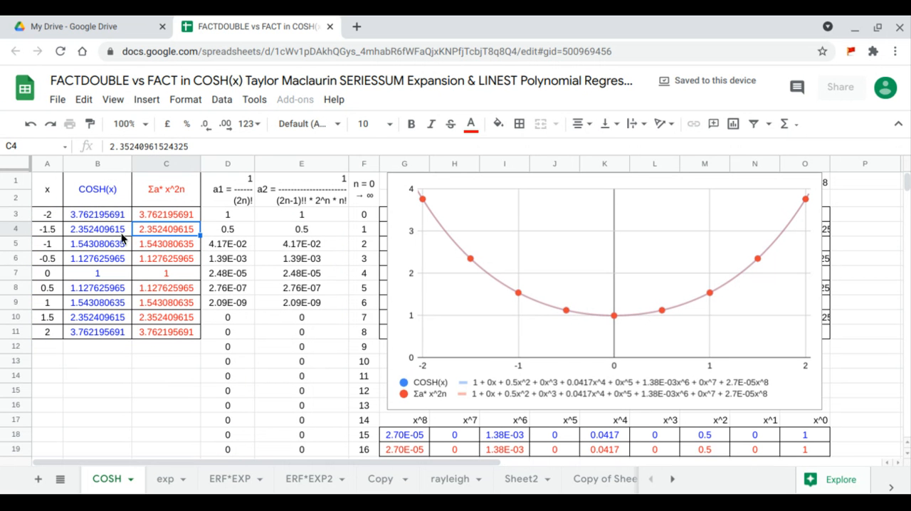
# - Compare the COSH(x) and Σa* x^2n values in B3:C11, along with the two LINEST coefficient rows in G18:O19
pyautogui.moveTo(102, 214); pyautogui.dragTo(176, 331)
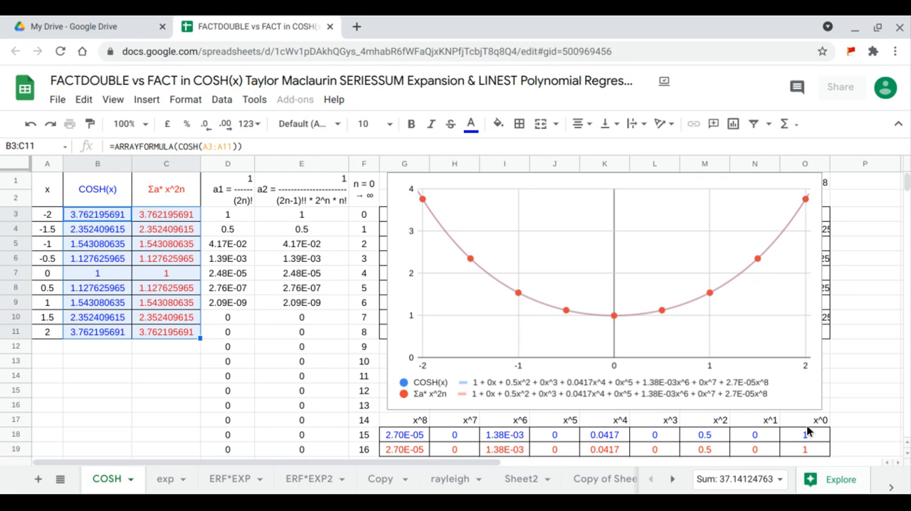
pyautogui.moveTo(806, 430); pyautogui.dragTo(418, 451)
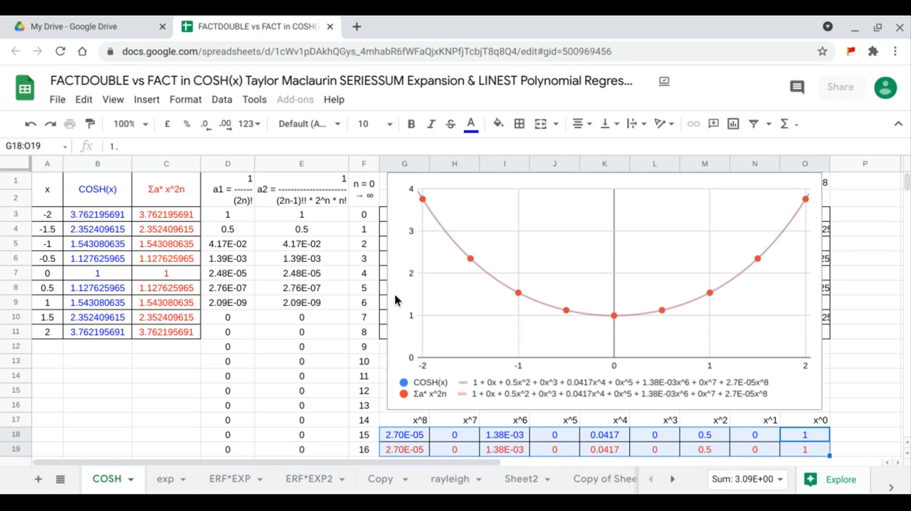